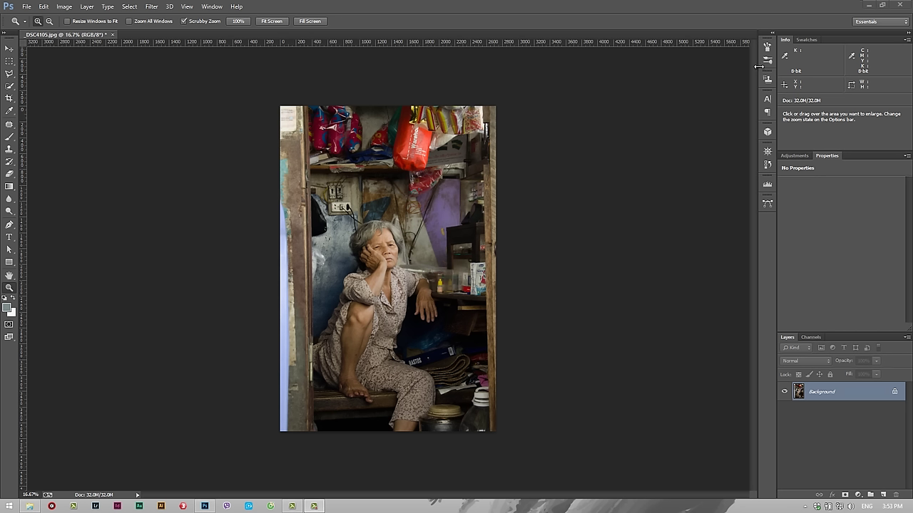
# Hide the Info panel's pixel readout, then show it again.
pyautogui.click(207, 7)
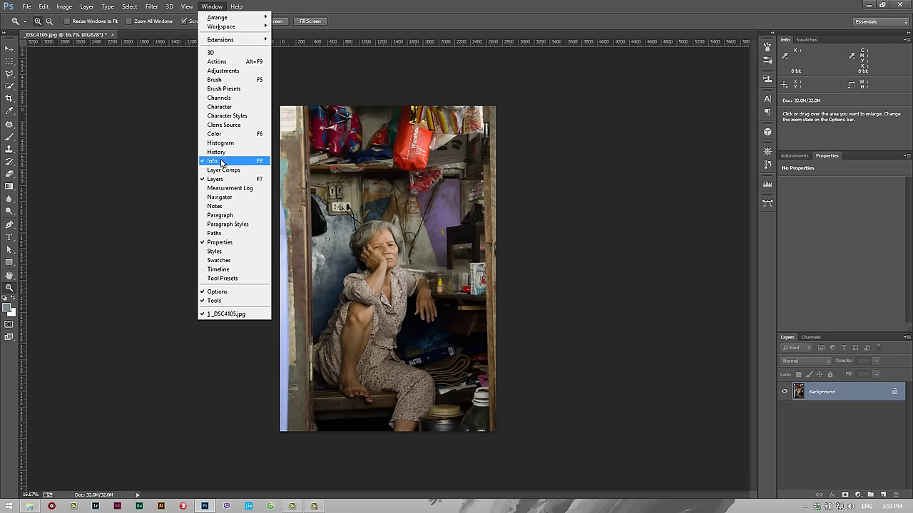
pyautogui.click(258, 165)
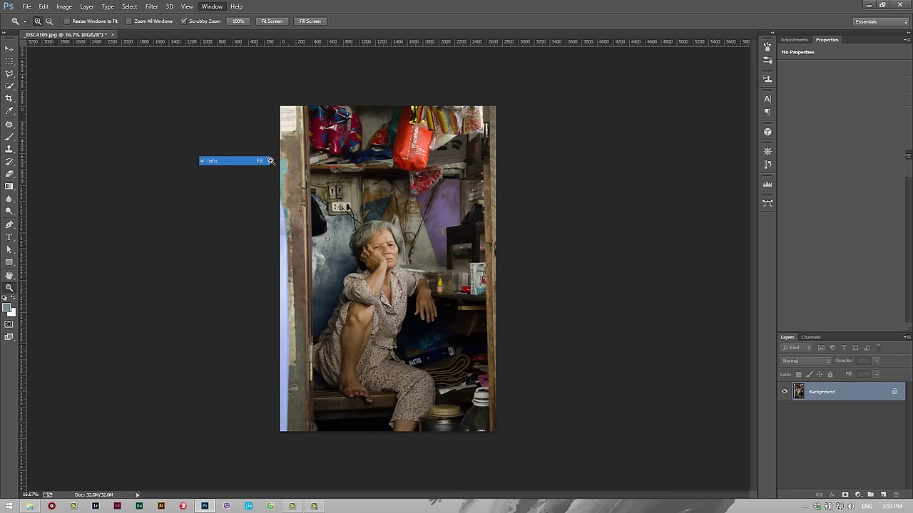
pyautogui.click(211, 7)
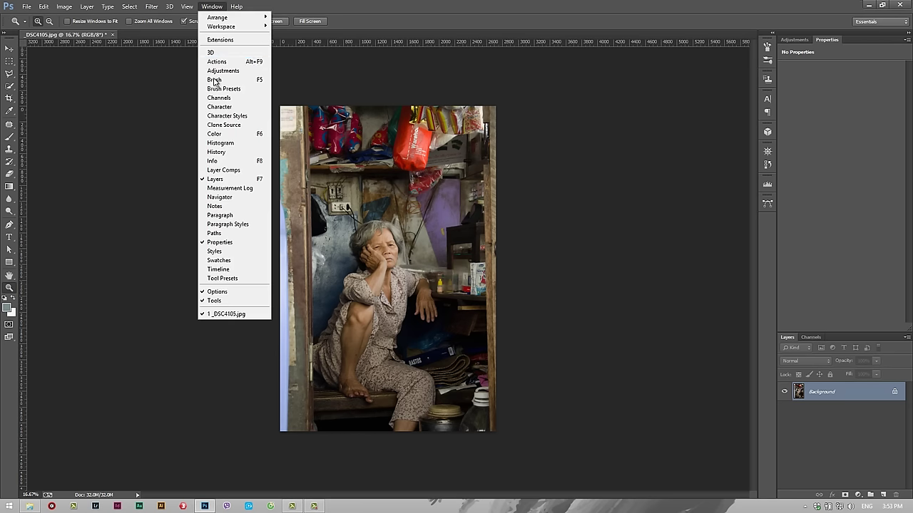
pyautogui.click(229, 160)
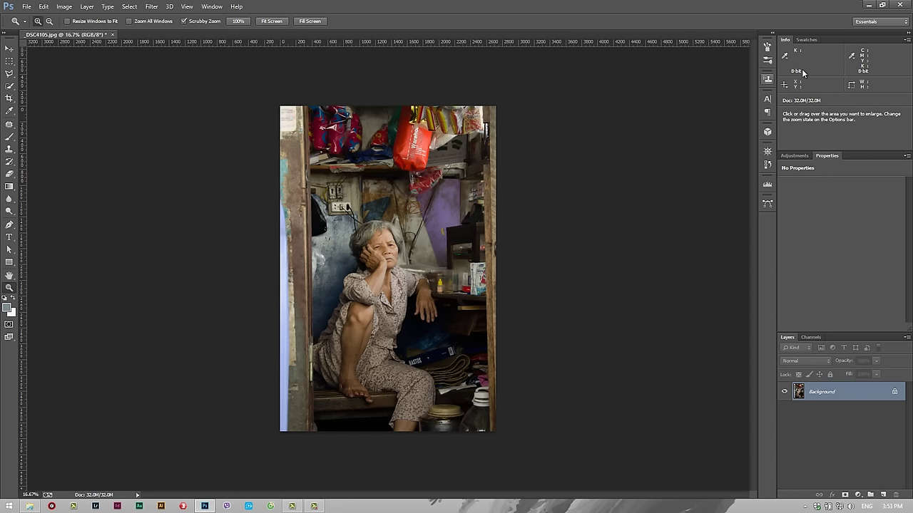
# Try RGB, then set the Info panel's first readout to grayscale values.
pyautogui.click(784, 56)
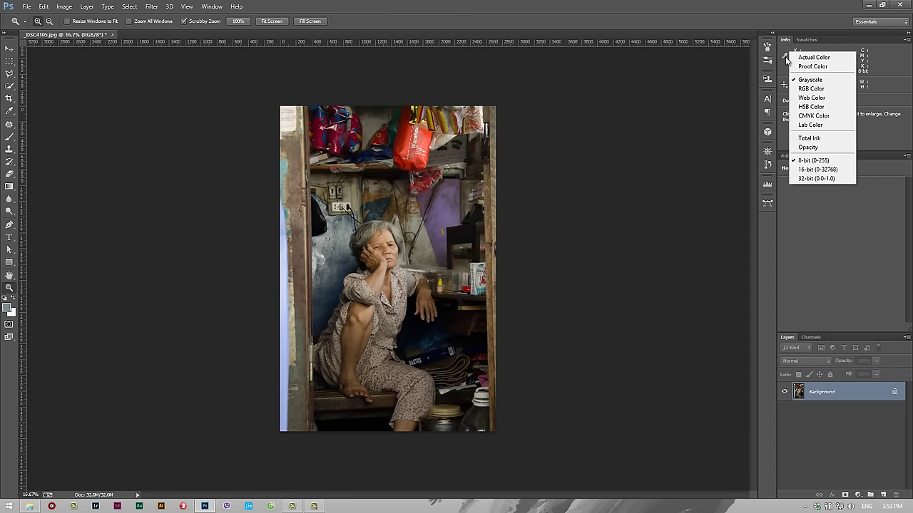
pyautogui.click(818, 89)
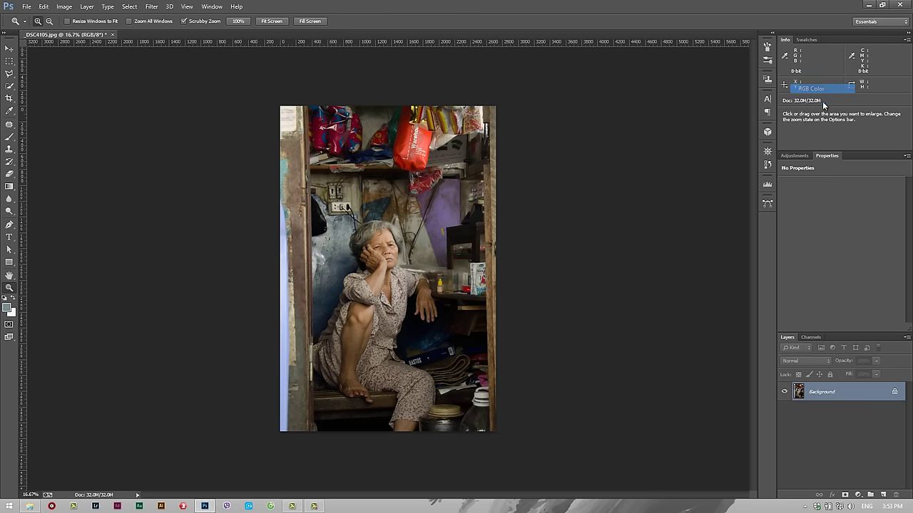
pyautogui.click(786, 56)
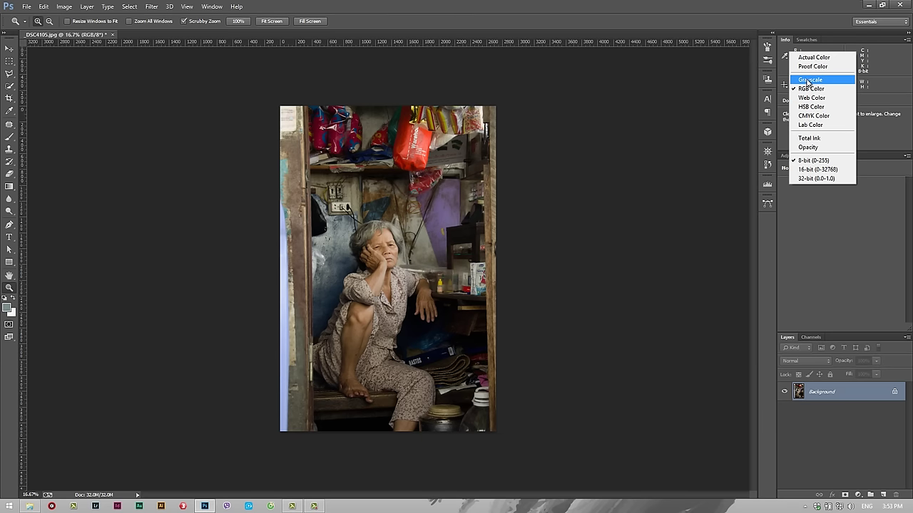
pyautogui.click(809, 80)
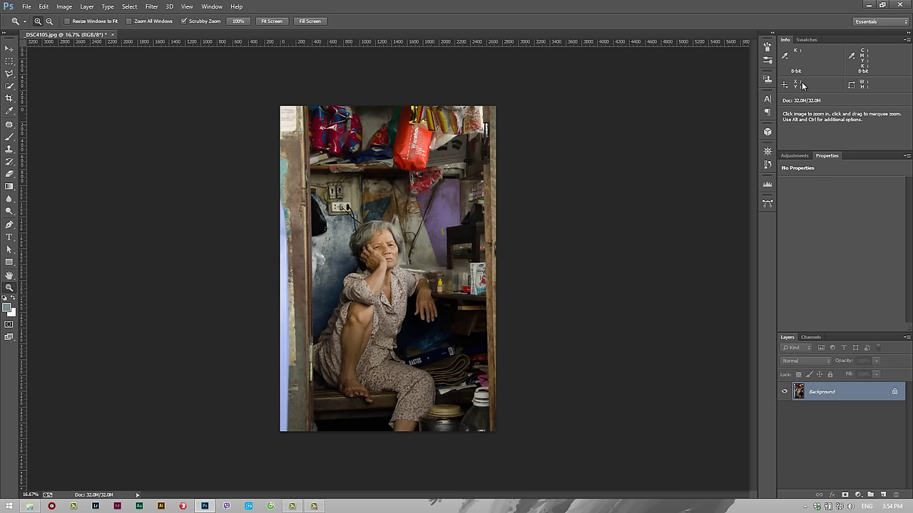
pyautogui.click(784, 55)
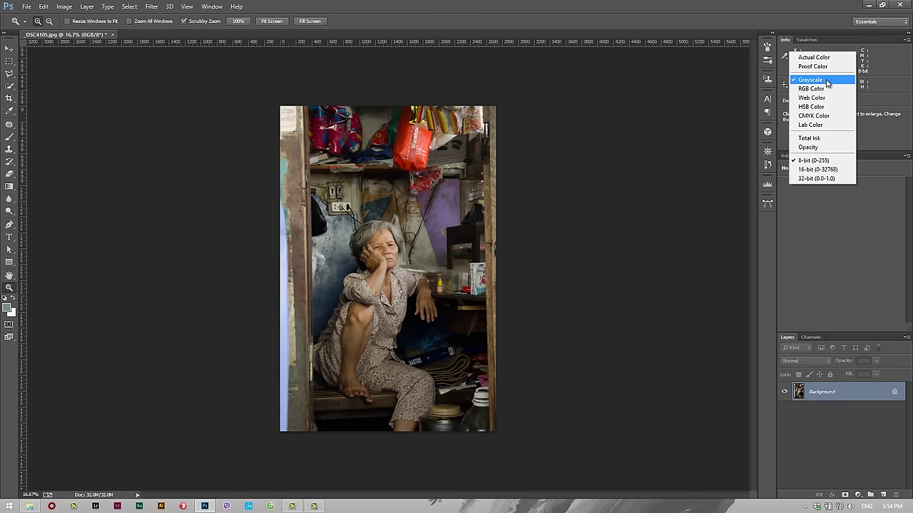
pyautogui.click(822, 81)
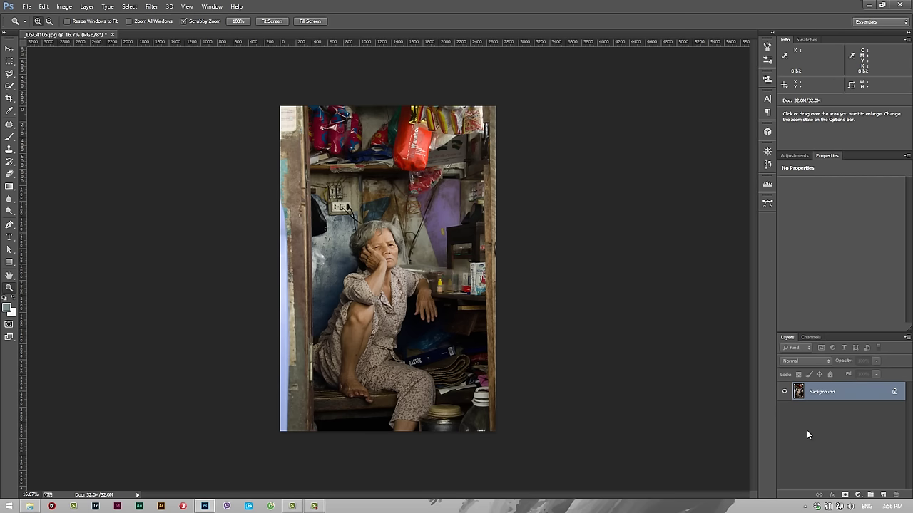
# Add a Black & White adjustment layer to the portrait.
pyautogui.click(858, 495)
pyautogui.press('Escape')
pyautogui.click(857, 495)
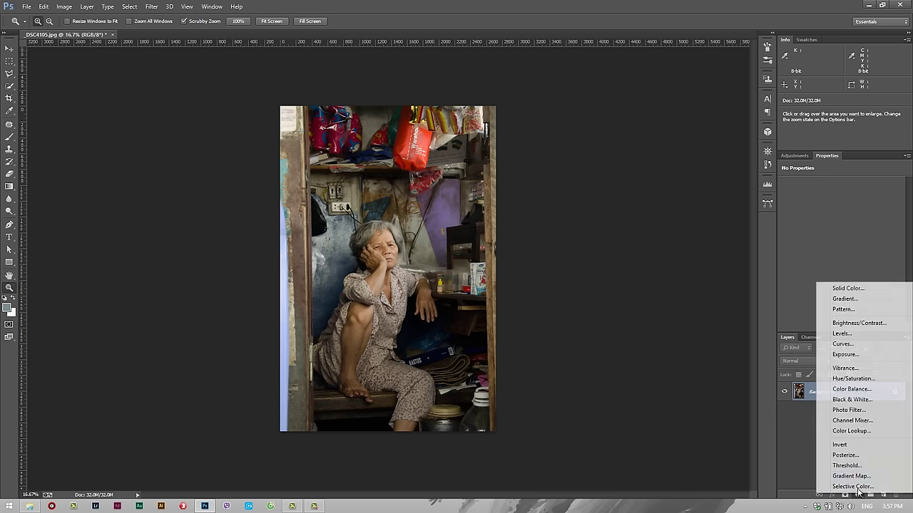
pyautogui.click(862, 402)
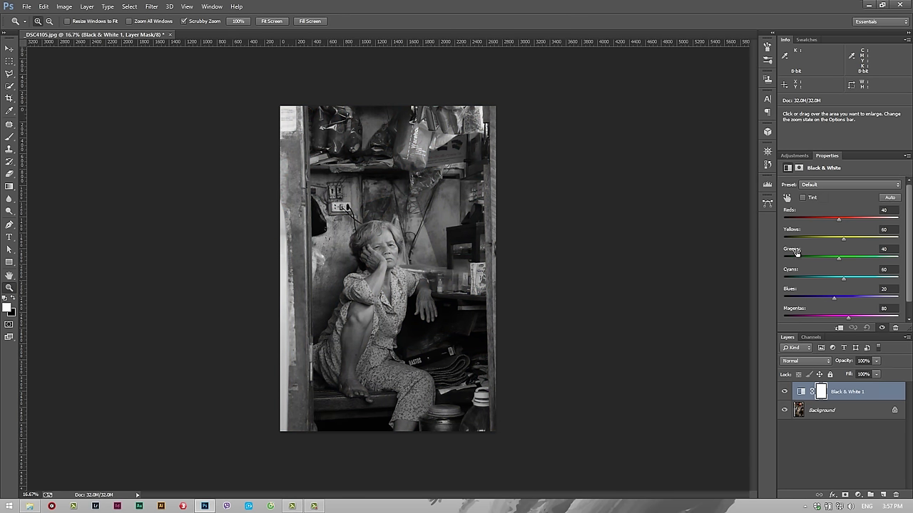
# Set the Black & White sliders to Reds 54, Yellows 48 and Cyans 38.
pyautogui.scroll(-1, 903, 233)
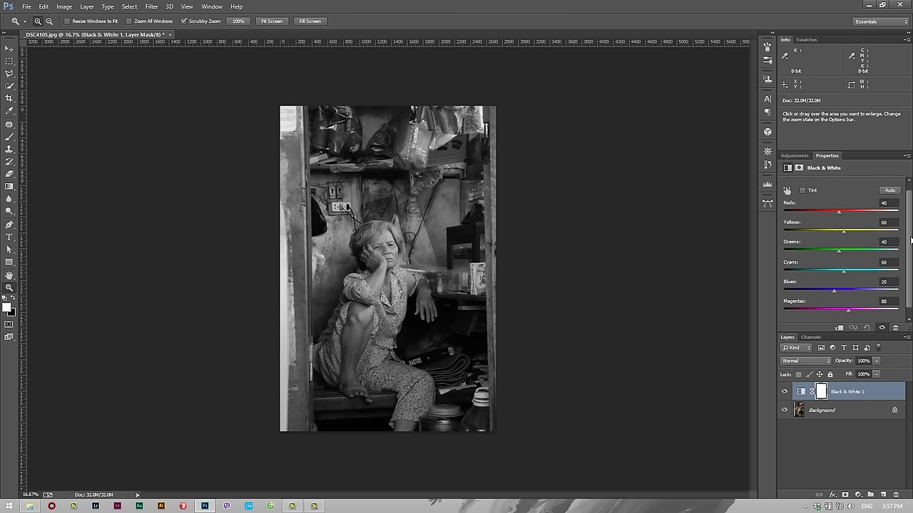
pyautogui.moveTo(840, 205); pyautogui.dragTo(843, 211)
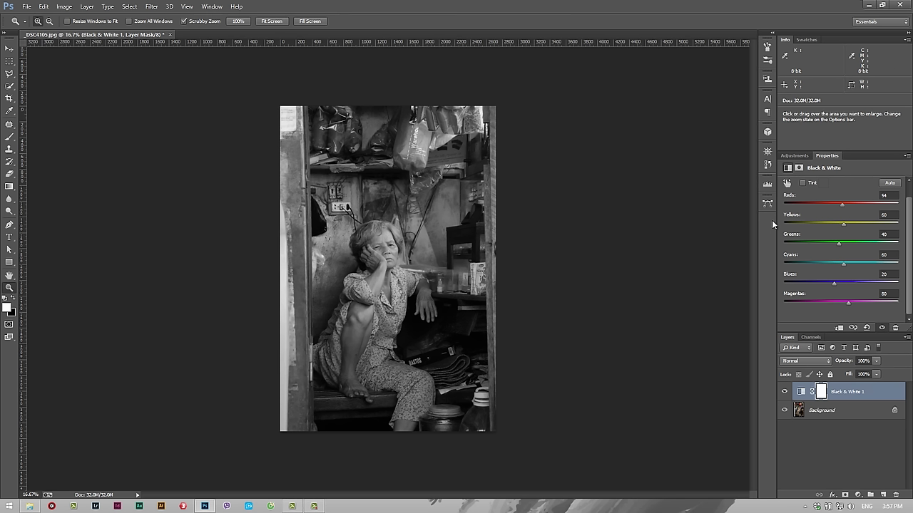
pyautogui.moveTo(842, 226); pyautogui.dragTo(841, 230)
pyautogui.moveTo(850, 269)
pyautogui.mouseDown()
pyautogui.moveTo(830, 271)
pyautogui.moveTo(838, 271)
pyautogui.mouseUp()
# Add Curves 1 with an S-curve: raised highlights, lower point at input 76, output 68.
pyautogui.click(858, 495)
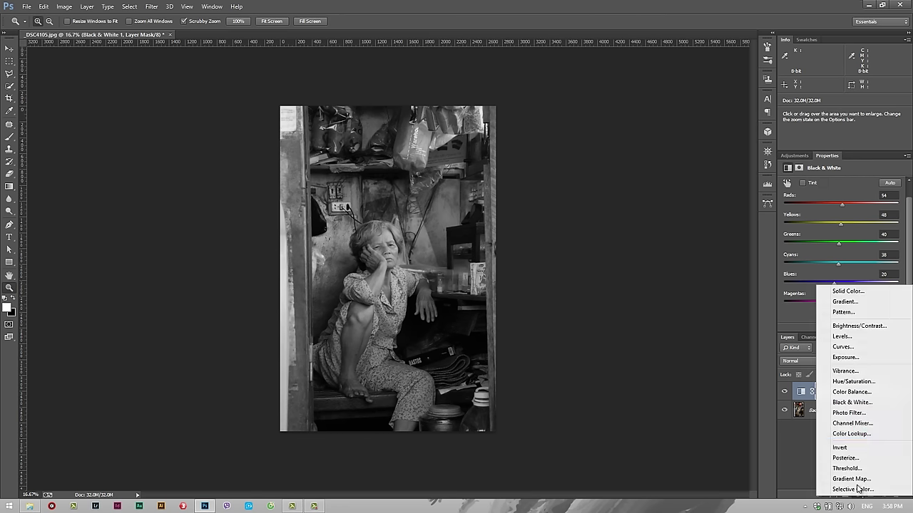
pyautogui.click(845, 347)
pyautogui.moveTo(847, 251)
pyautogui.mouseDown()
pyautogui.moveTo(856, 242)
pyautogui.moveTo(831, 275)
pyautogui.mouseUp()
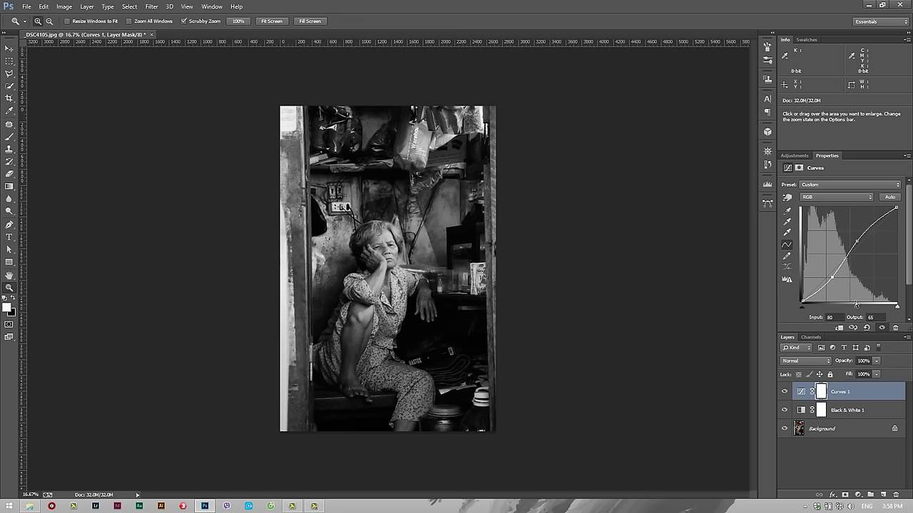
pyautogui.moveTo(832, 277); pyautogui.dragTo(831, 275)
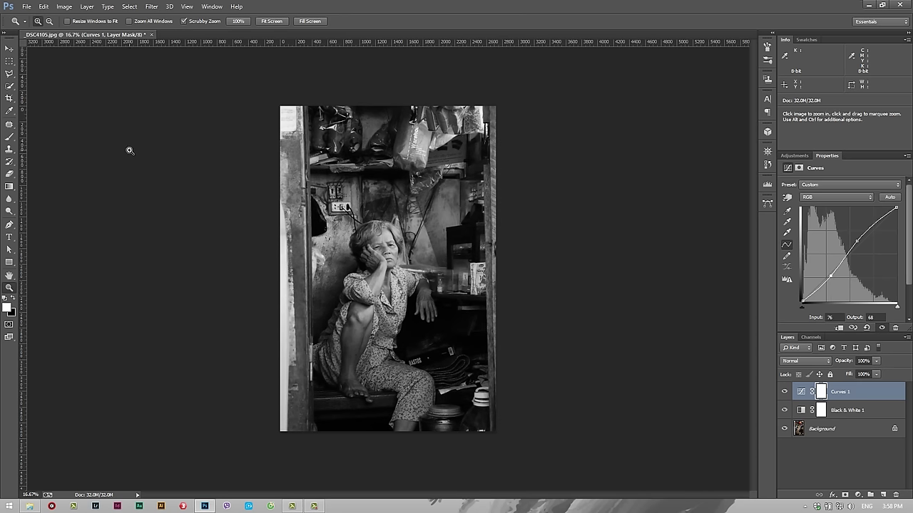
pyautogui.click(10, 137)
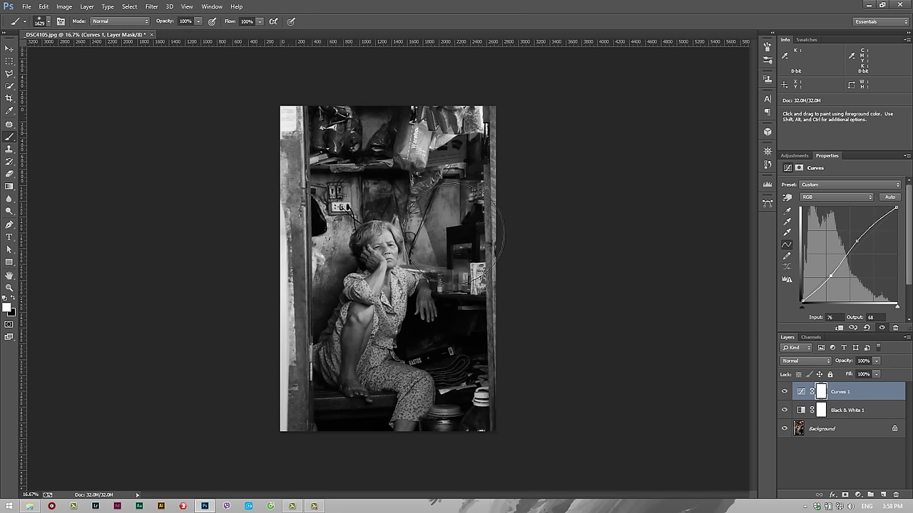
# Add a darkening Curves 2 layer and invert its mask to black.
pyautogui.click(861, 494)
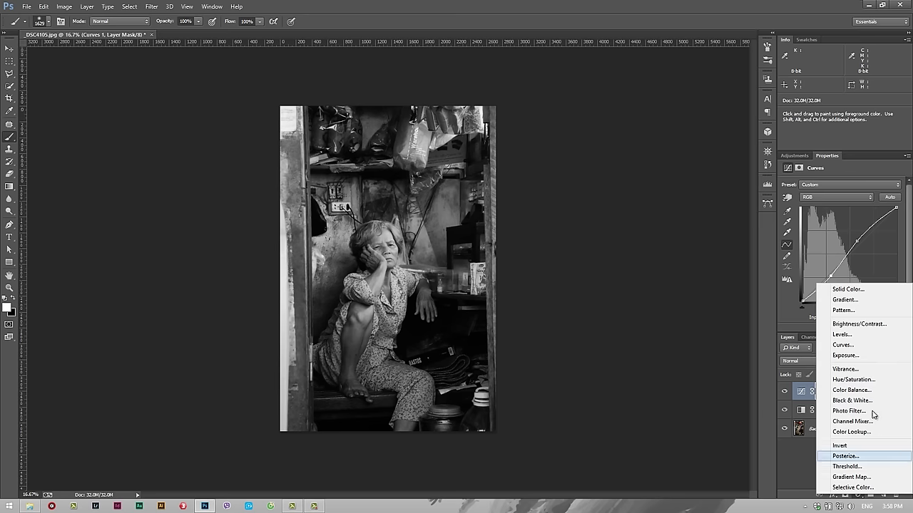
pyautogui.click(863, 345)
pyautogui.moveTo(845, 258); pyautogui.dragTo(860, 260)
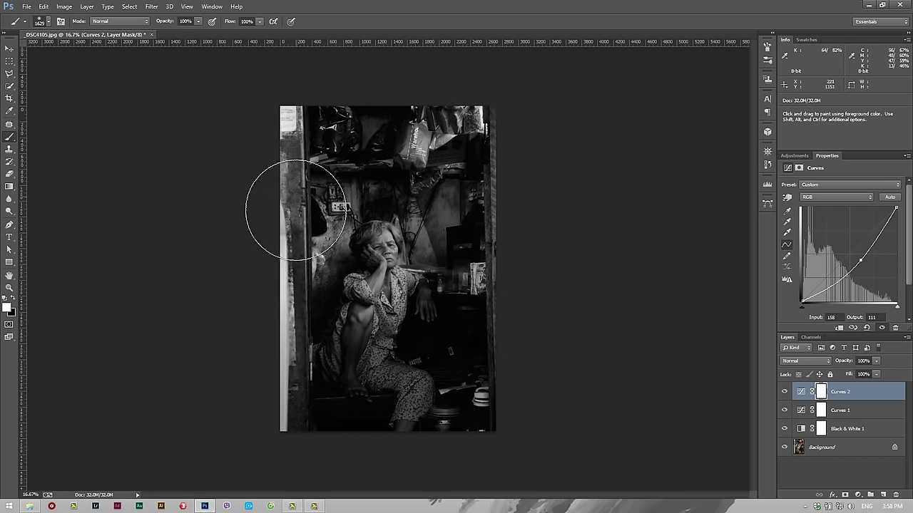
pyautogui.click(822, 394)
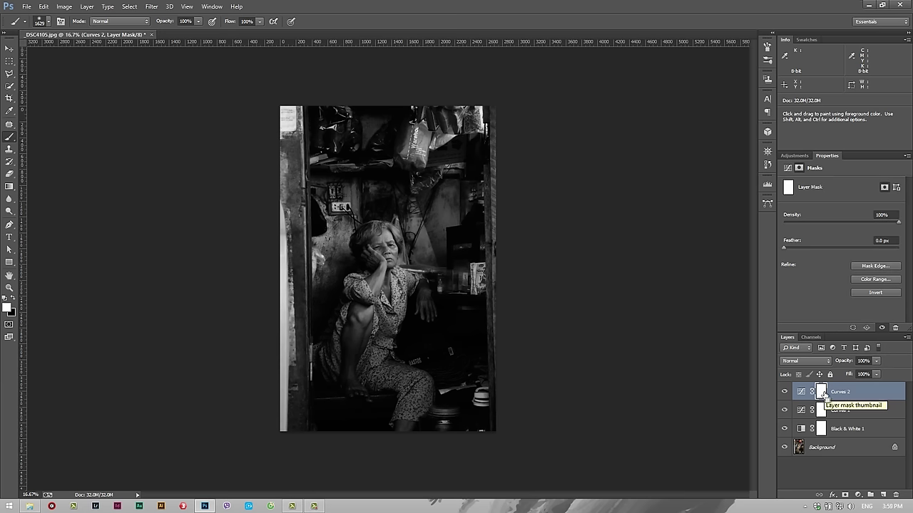
pyautogui.hotkey('ctrl', 'i')
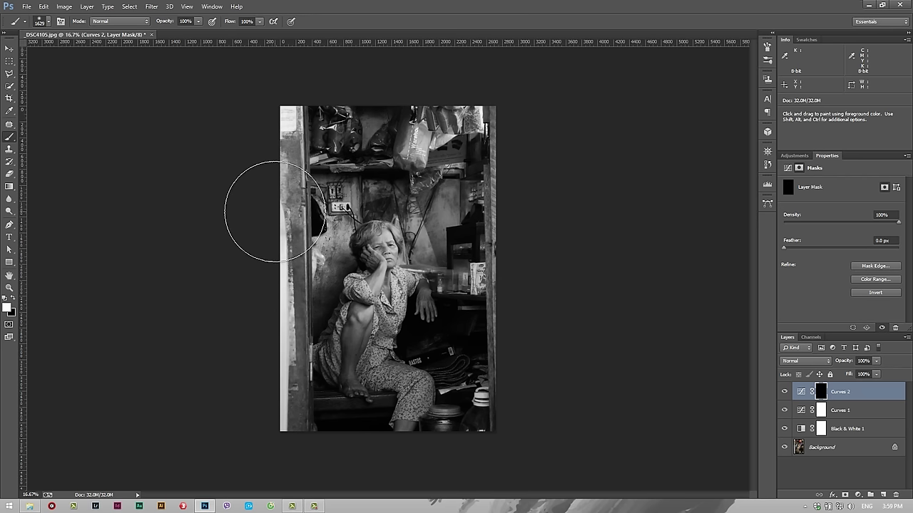
# With a smaller brush, paint Curves 2 onto the left door edge, top-right area and hanging bags.
pyautogui.press('[')
pyautogui.press('[')
pyautogui.press('[')
pyautogui.press('[')
pyautogui.press('[')
pyautogui.press('[')
pyautogui.press('[')
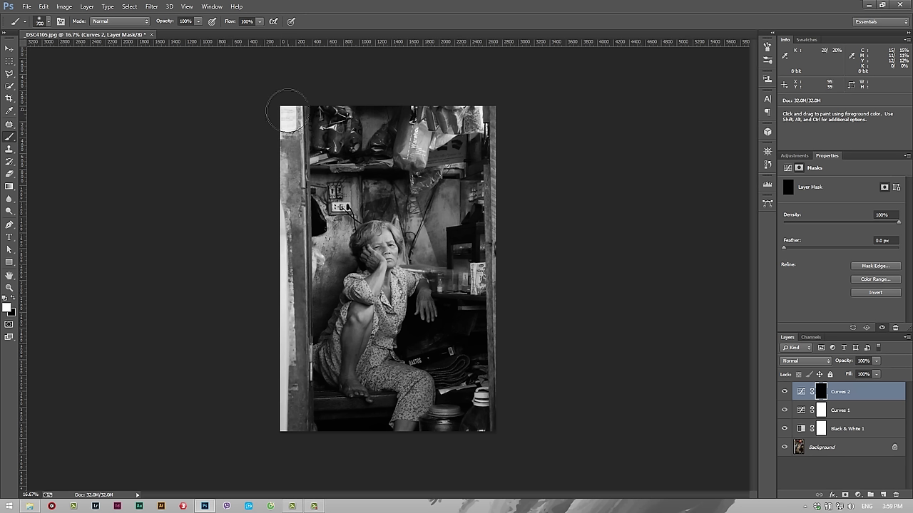
pyautogui.moveTo(288, 116); pyautogui.dragTo(286, 438)
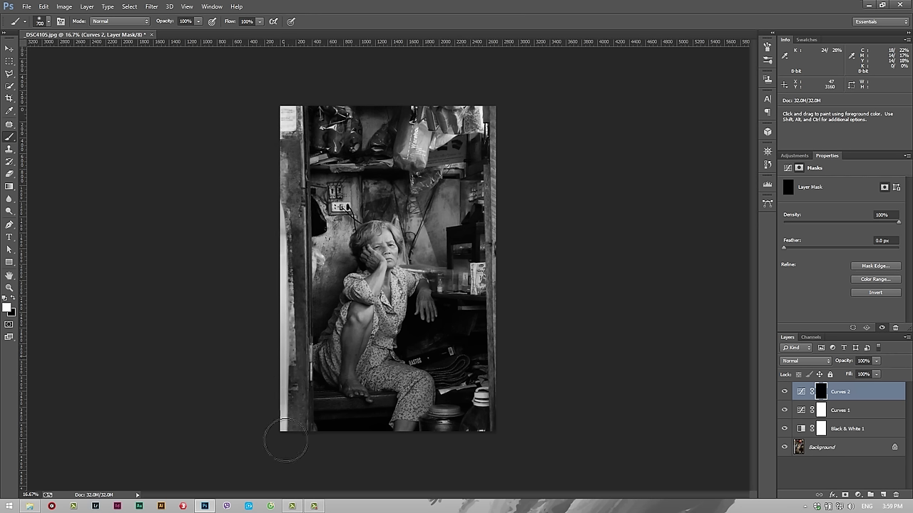
pyautogui.click(314, 111)
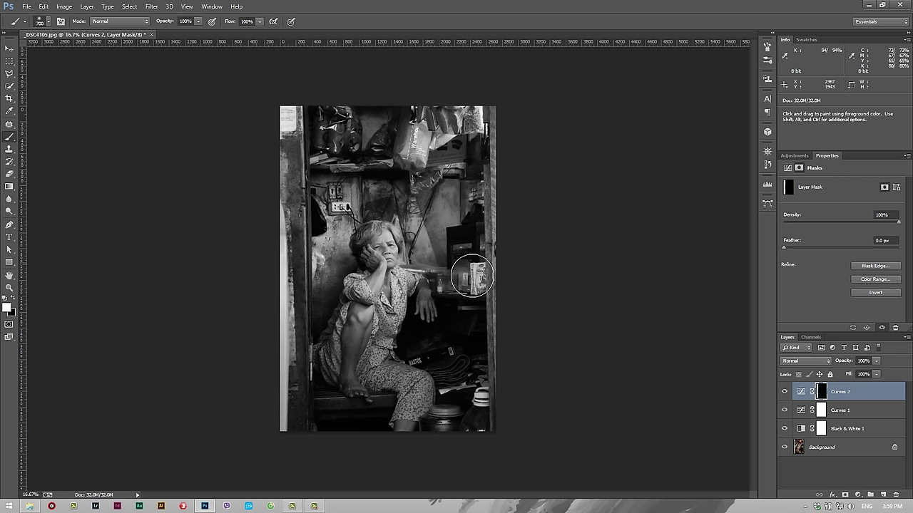
pyautogui.moveTo(407, 148); pyautogui.dragTo(483, 128)
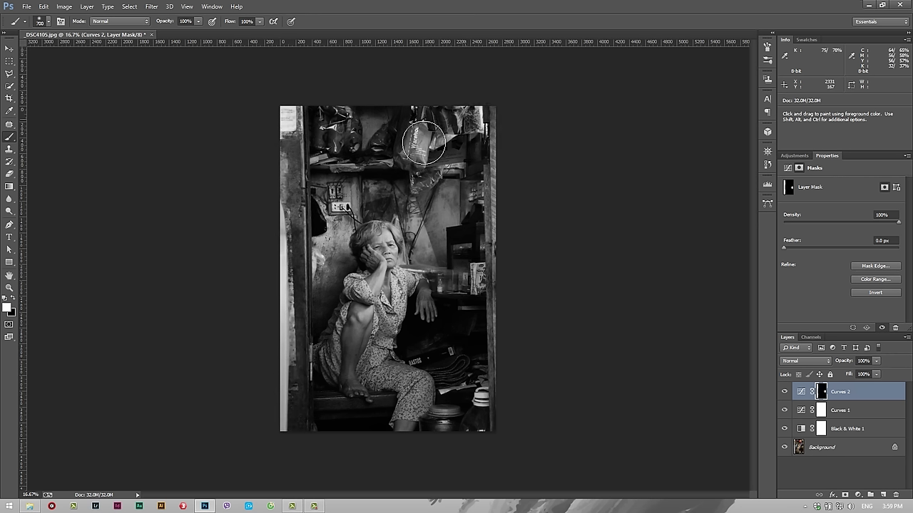
pyautogui.moveTo(365, 132); pyautogui.dragTo(396, 164)
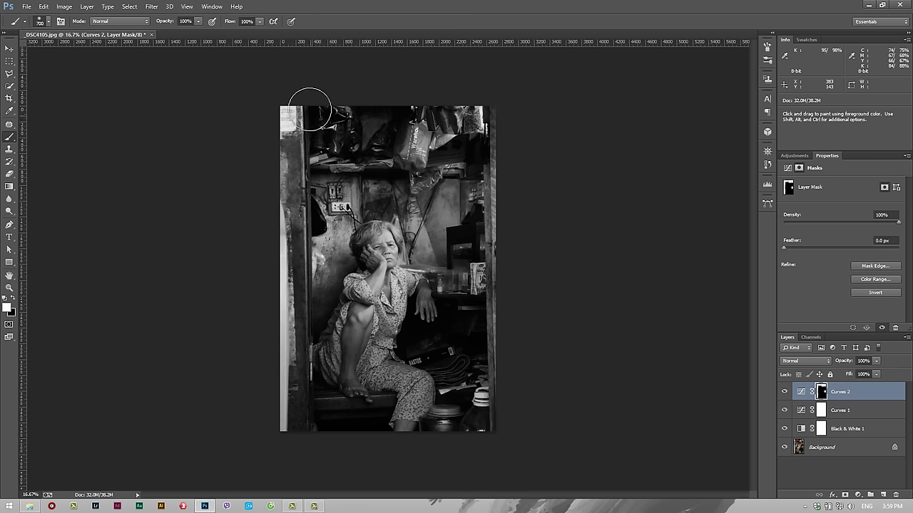
# Lower the Curves 2 curve to input 150, output 119 and paint the wall beside the woman.
pyautogui.click(799, 392)
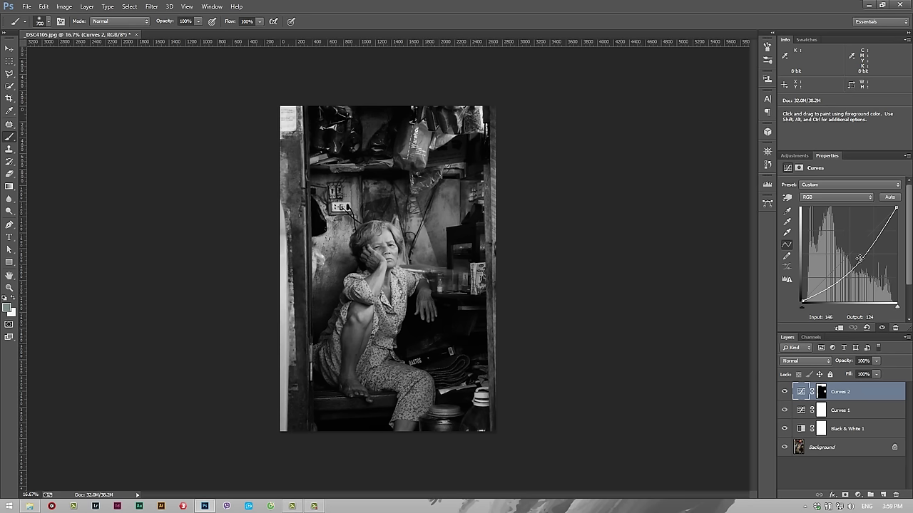
pyautogui.moveTo(859, 258); pyautogui.dragTo(860, 261)
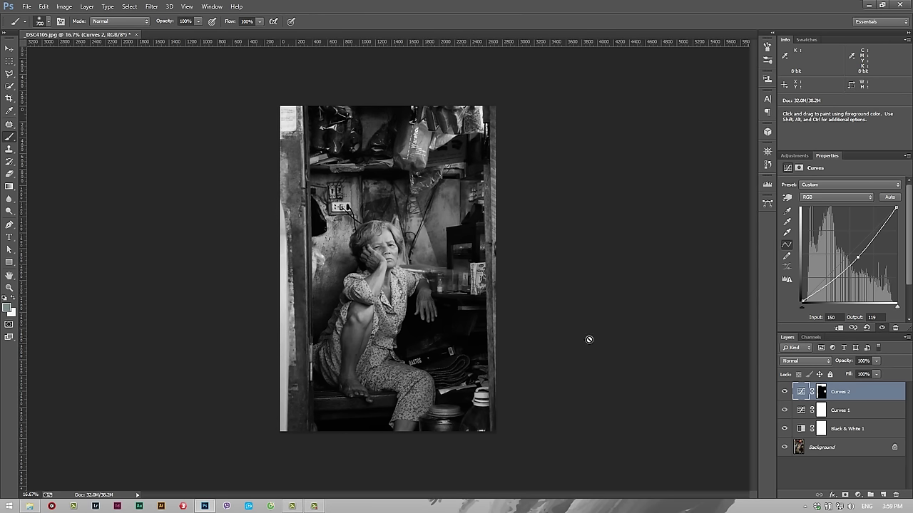
pyautogui.click(821, 392)
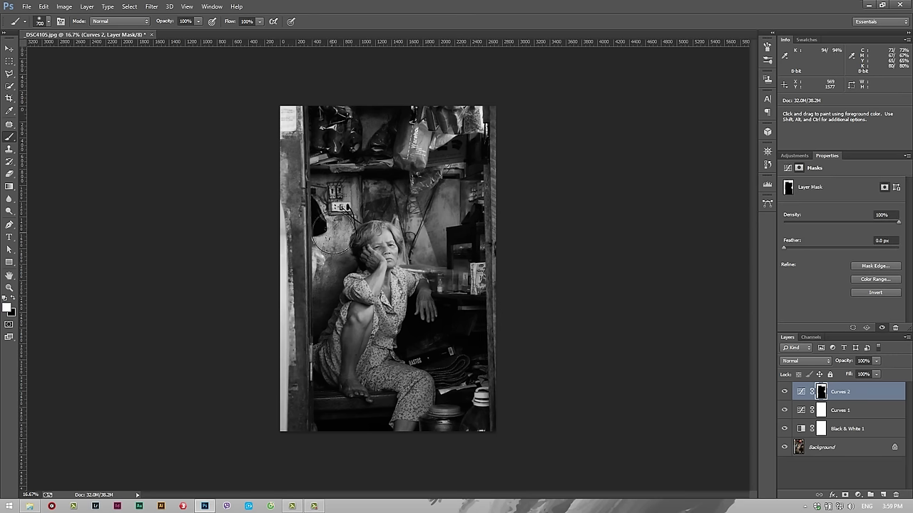
pyautogui.moveTo(331, 234); pyautogui.dragTo(348, 206)
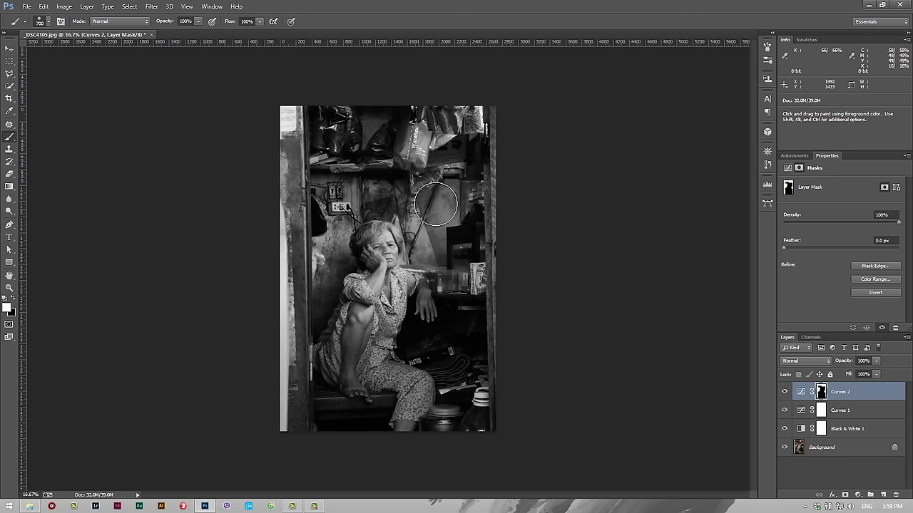
pyautogui.moveTo(435, 204)
pyautogui.mouseDown()
pyautogui.moveTo(429, 231)
pyautogui.moveTo(453, 276)
pyautogui.moveTo(313, 262)
pyautogui.mouseUp()
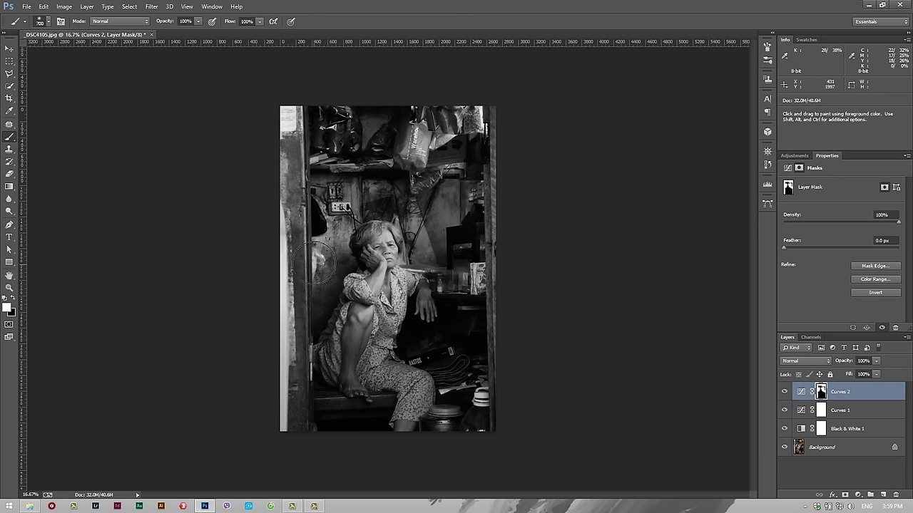
# Add a Curves 3 layer with a lowered midpoint and an inverted black mask.
pyautogui.click(857, 494)
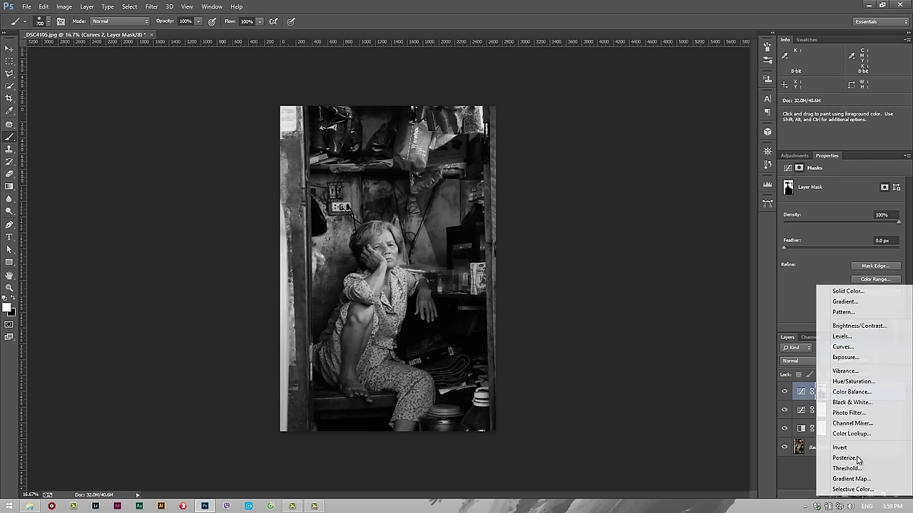
pyautogui.click(850, 348)
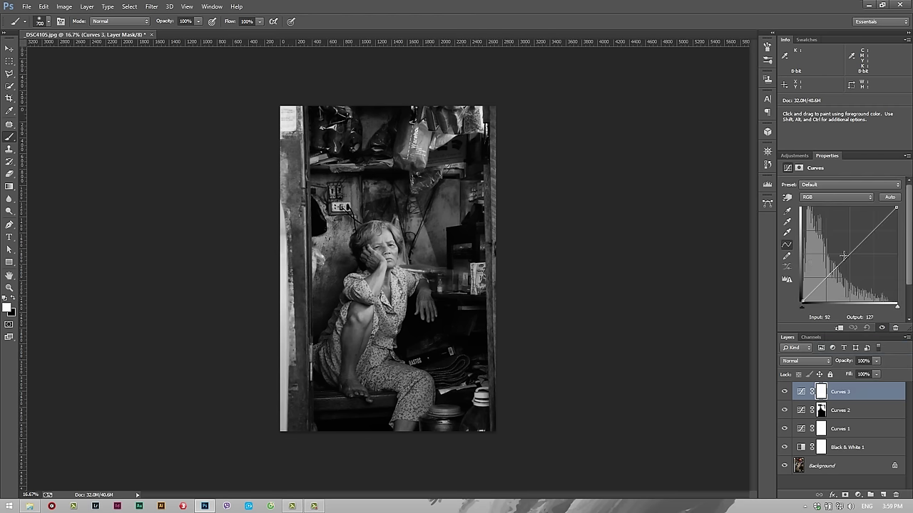
pyautogui.moveTo(844, 254); pyautogui.dragTo(855, 261)
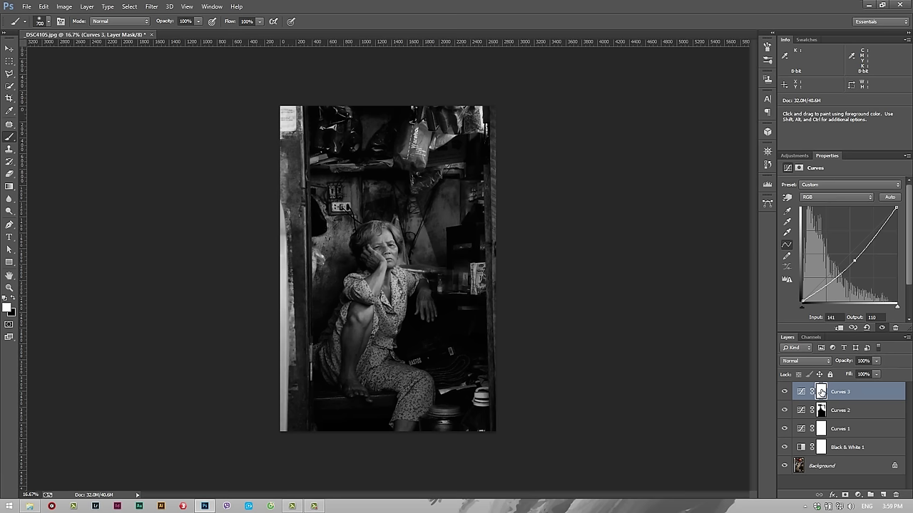
pyautogui.click(821, 392)
pyautogui.hotkey('ctrl', 'i')
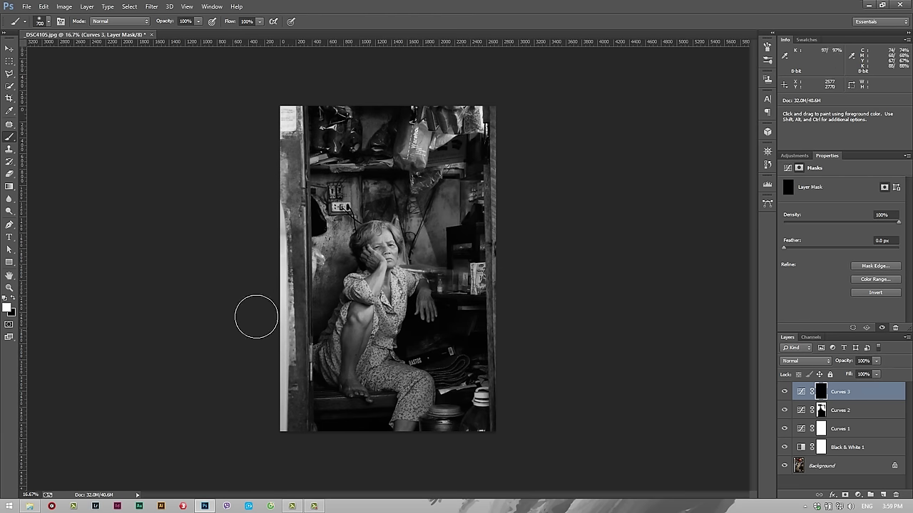
# Paint Curves 3 onto the door edge, the wall by her head, the right edge and the bags.
pyautogui.moveTo(385, 264); pyautogui.dragTo(352, 278)
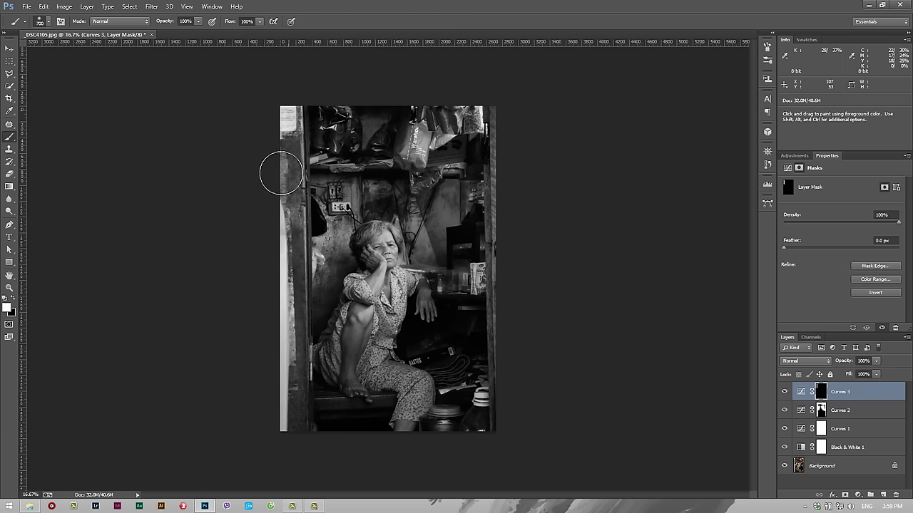
pyautogui.moveTo(286, 306)
pyautogui.mouseDown()
pyautogui.moveTo(288, 425)
pyautogui.moveTo(271, 127)
pyautogui.mouseUp()
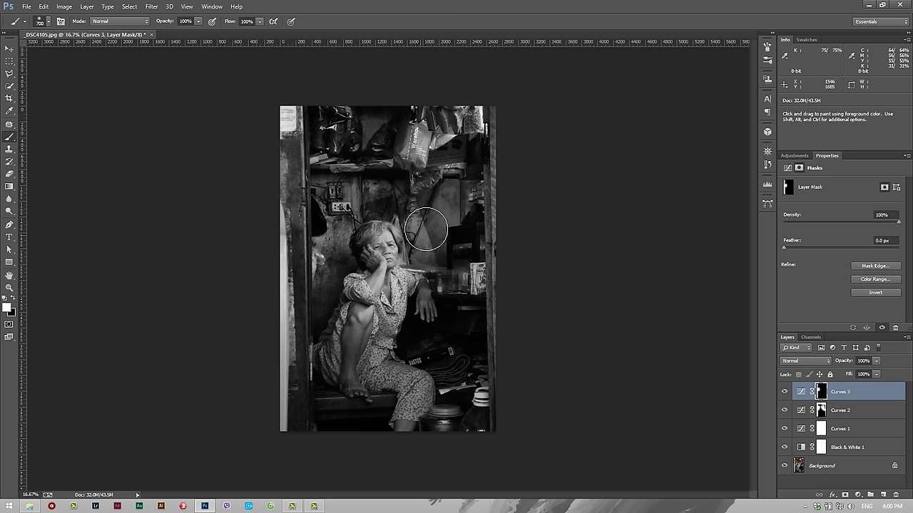
pyautogui.moveTo(425, 230)
pyautogui.mouseDown()
pyautogui.moveTo(450, 198)
pyautogui.moveTo(424, 242)
pyautogui.moveTo(387, 245)
pyautogui.mouseUp()
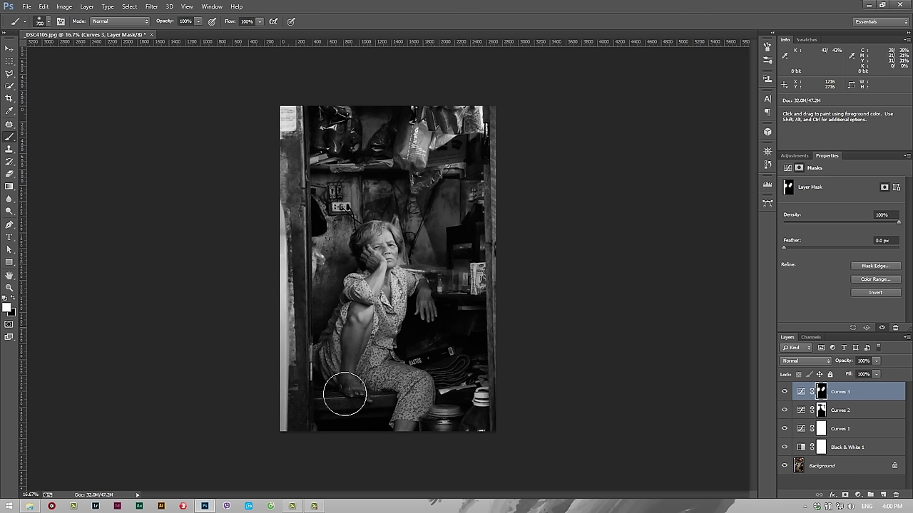
pyautogui.moveTo(485, 245)
pyautogui.mouseDown()
pyautogui.moveTo(497, 131)
pyautogui.moveTo(518, 397)
pyautogui.moveTo(518, 267)
pyautogui.moveTo(512, 396)
pyautogui.moveTo(485, 275)
pyautogui.mouseUp()
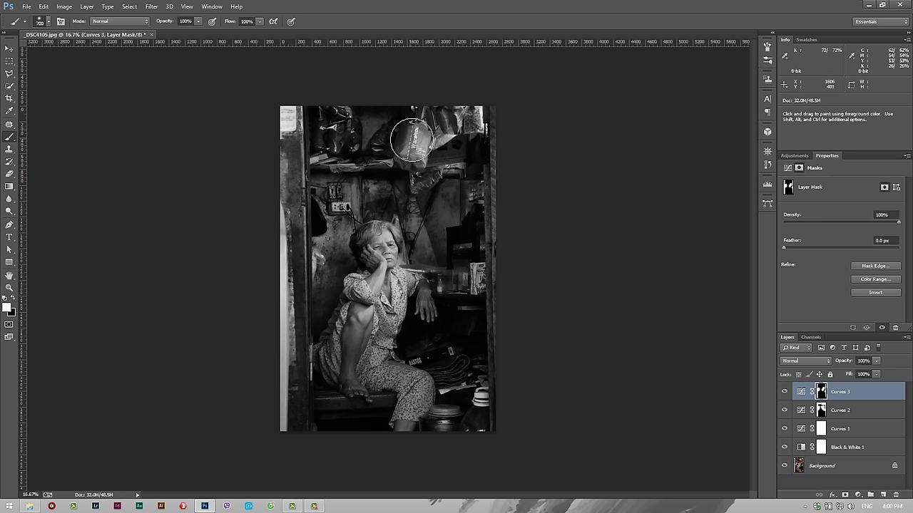
pyautogui.moveTo(435, 129)
pyautogui.mouseDown()
pyautogui.moveTo(437, 143)
pyautogui.moveTo(418, 122)
pyautogui.moveTo(428, 142)
pyautogui.mouseUp()
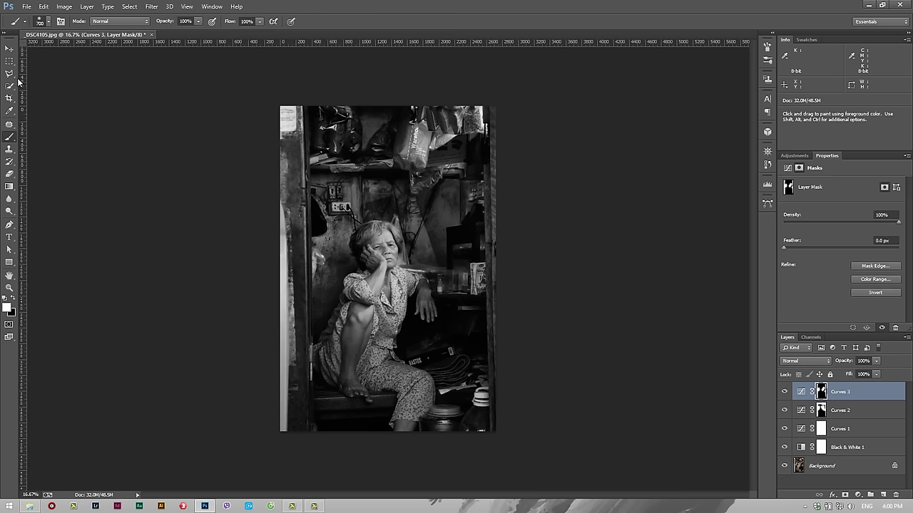
# Paint more Curves 3 darkening over the hanging bags, then return to the Move tool.
pyautogui.click(9, 48)
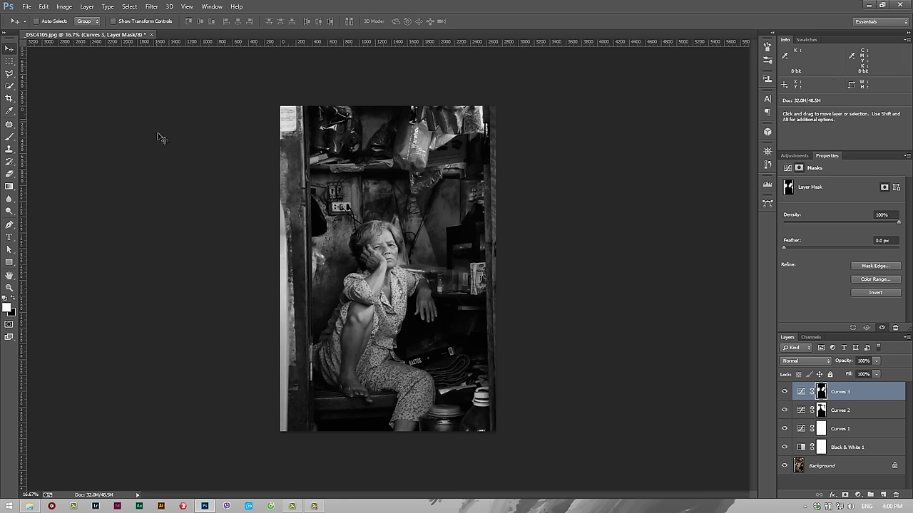
pyautogui.click(8, 137)
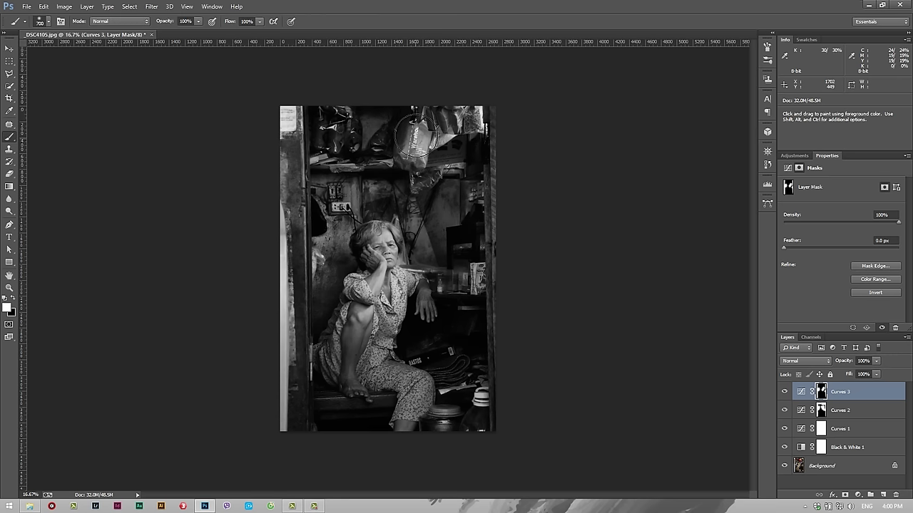
pyautogui.moveTo(420, 130); pyautogui.dragTo(415, 143)
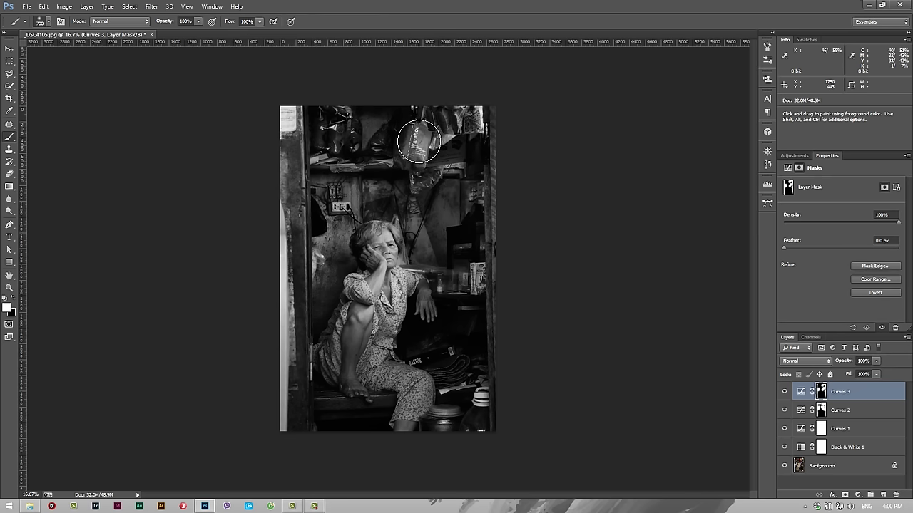
pyautogui.click(9, 48)
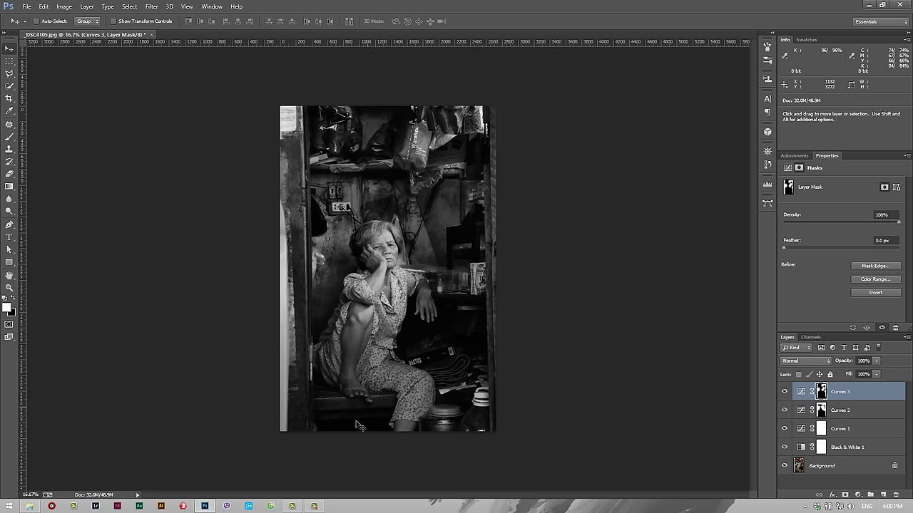
# Add a Curves 4 layer with a lifted black point and an inverted black mask.
pyautogui.click(858, 495)
pyautogui.click(868, 342)
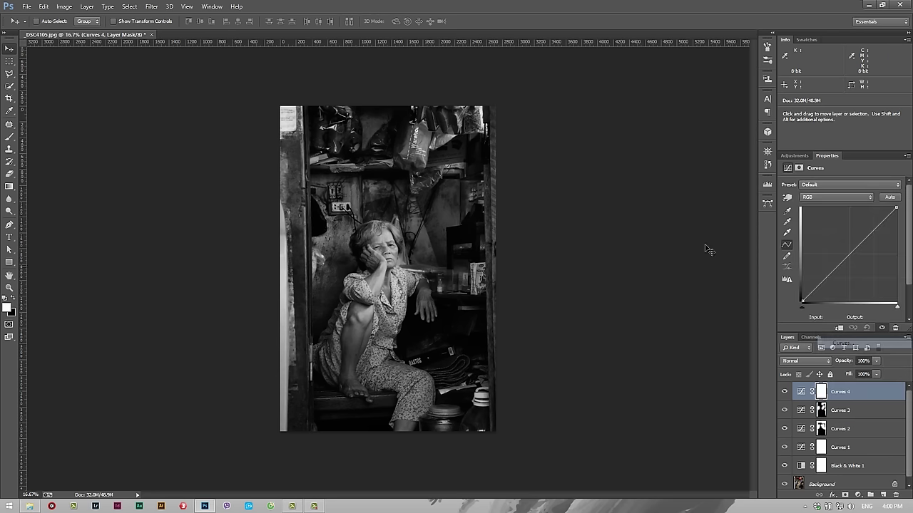
pyautogui.moveTo(802, 302); pyautogui.dragTo(802, 299)
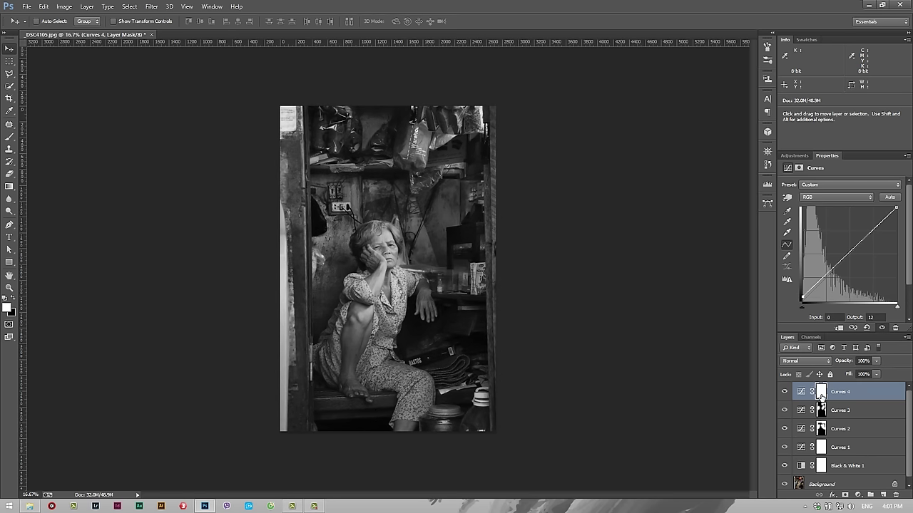
pyautogui.click(821, 394)
pyautogui.hotkey('ctrl', 'i')
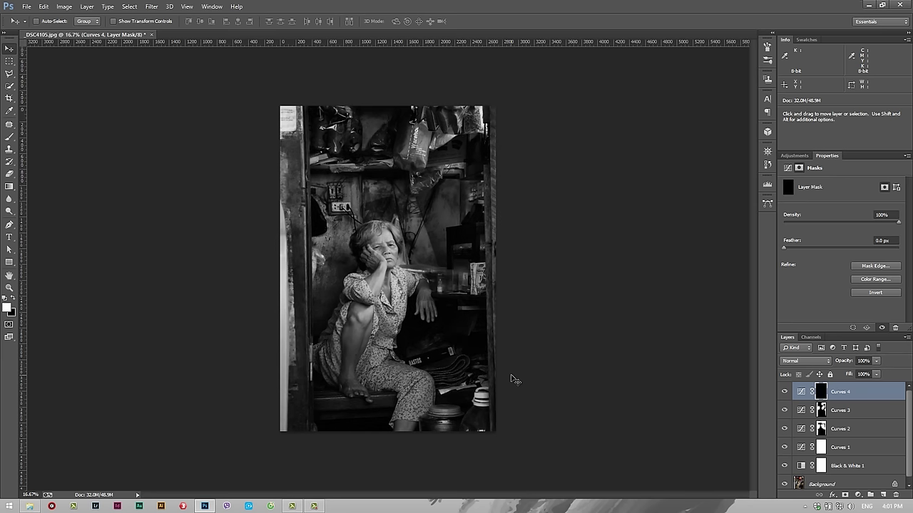
# With a 300 brush, paint Curves 4 onto the dark area by her knee and set opacity to 73%.
pyautogui.click(11, 139)
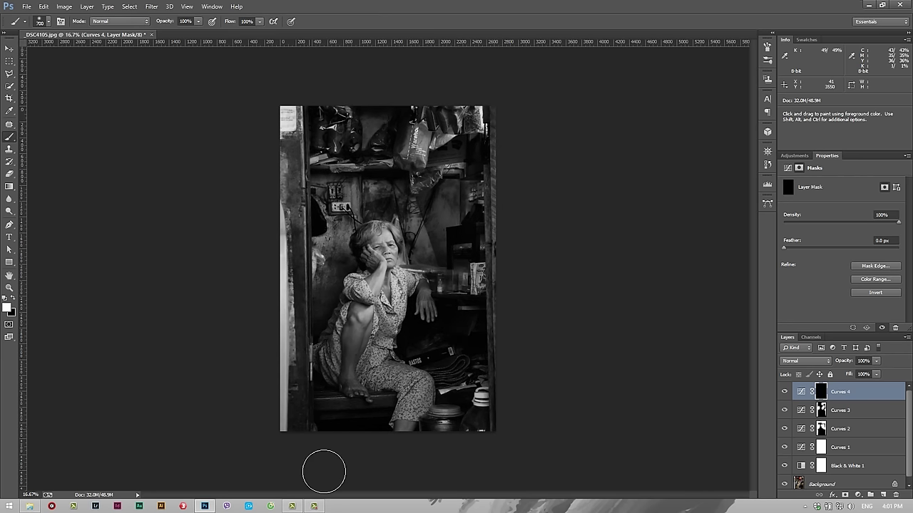
pyautogui.click(361, 432)
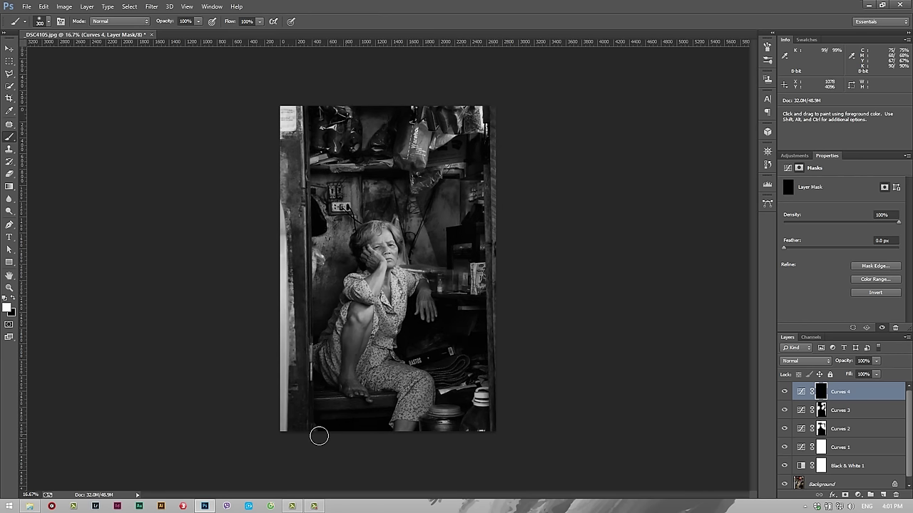
pyautogui.press('[')
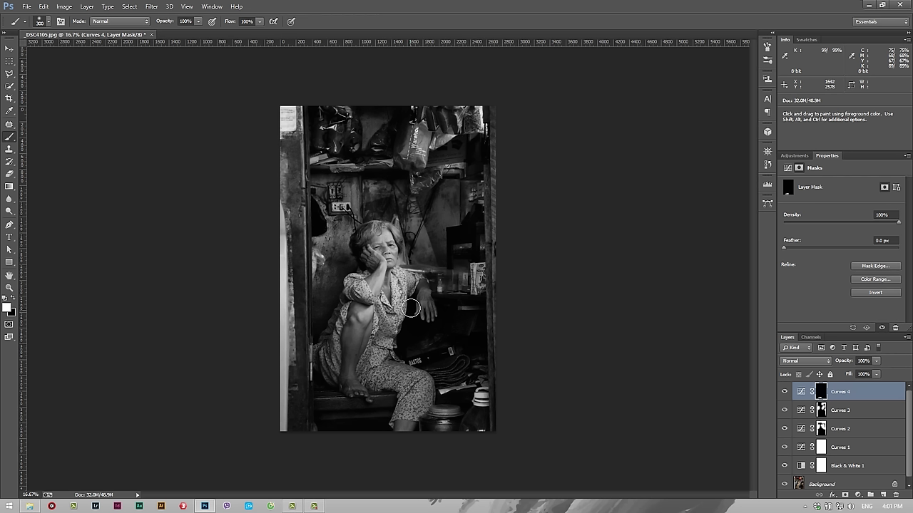
pyautogui.moveTo(456, 353); pyautogui.dragTo(406, 350)
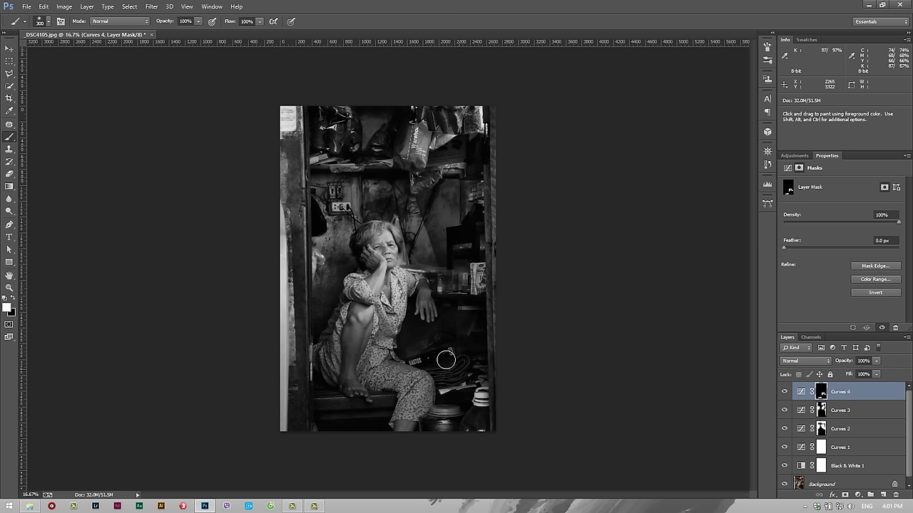
pyautogui.moveTo(841, 361); pyautogui.dragTo(827, 372)
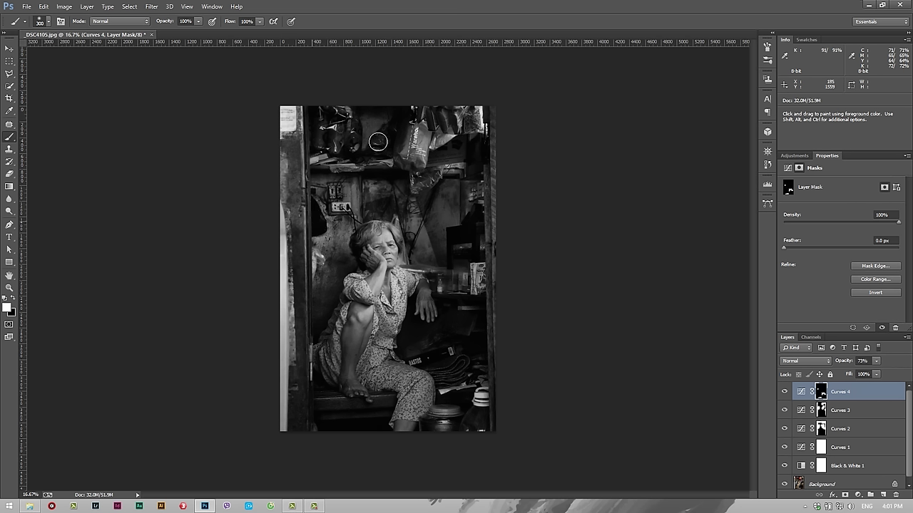
# Paint the Curves 4 effect over the top shelves and down the left shelf.
pyautogui.moveTo(378, 142); pyautogui.dragTo(346, 151)
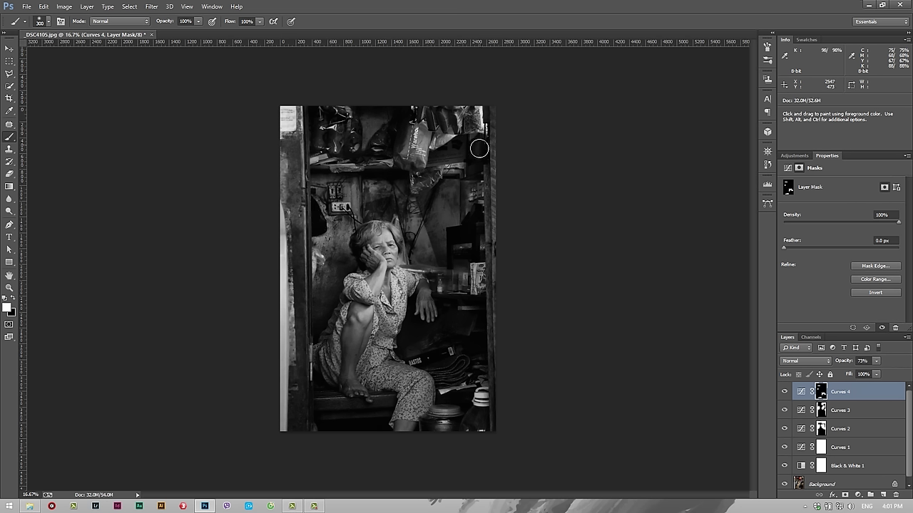
pyautogui.moveTo(479, 148)
pyautogui.mouseDown()
pyautogui.moveTo(412, 181)
pyautogui.moveTo(368, 135)
pyautogui.moveTo(317, 109)
pyautogui.mouseUp()
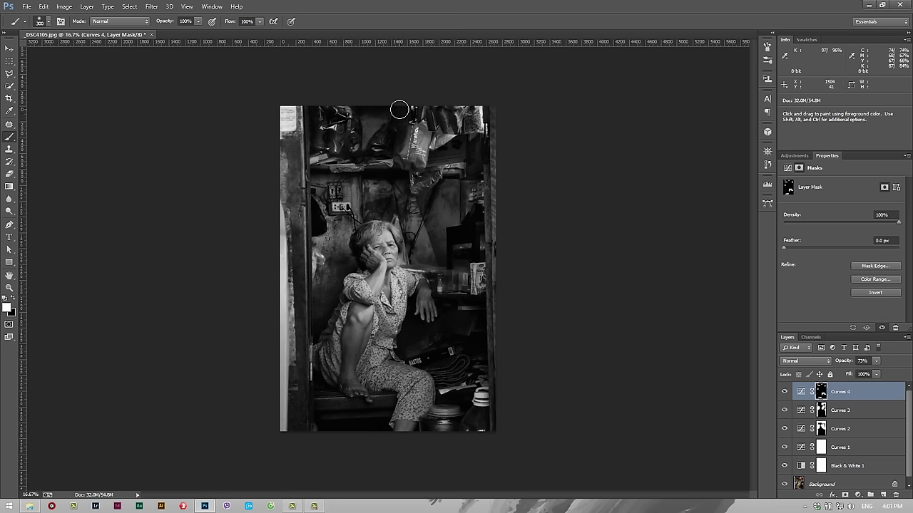
pyautogui.moveTo(377, 152); pyautogui.dragTo(356, 160)
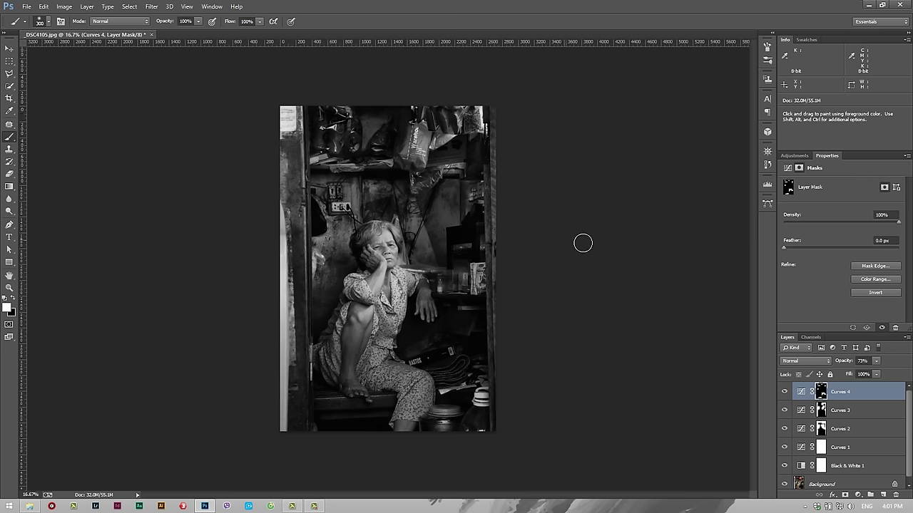
pyautogui.click(857, 495)
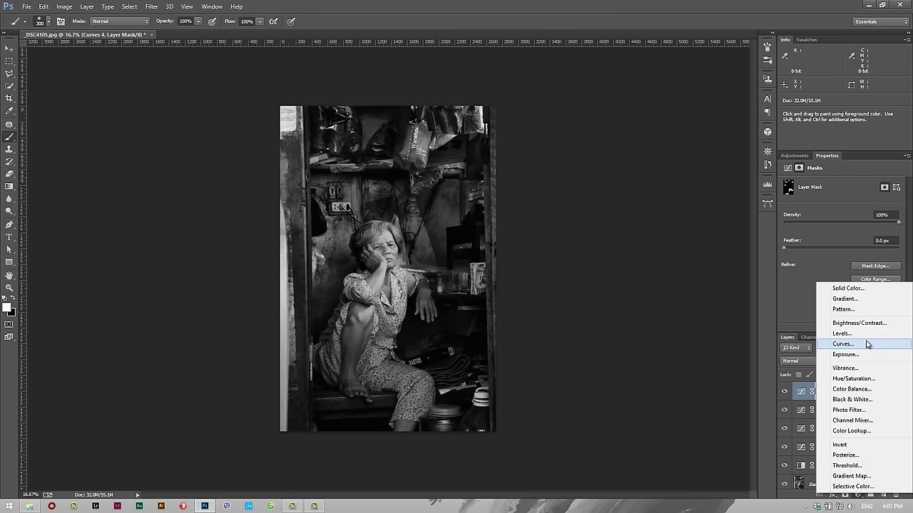
# Add a Curves 5 layer with brighter midtones and an inverted black mask.
pyautogui.click(867, 345)
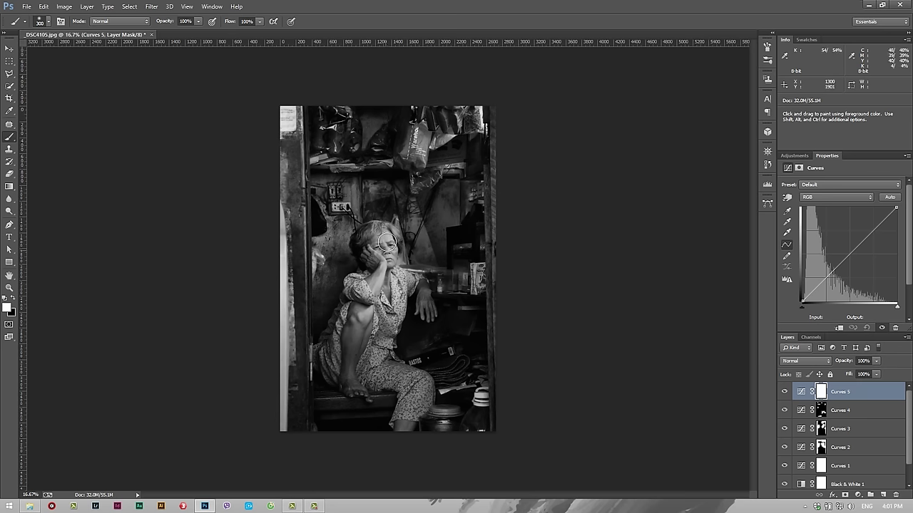
pyautogui.moveTo(851, 253); pyautogui.dragTo(849, 249)
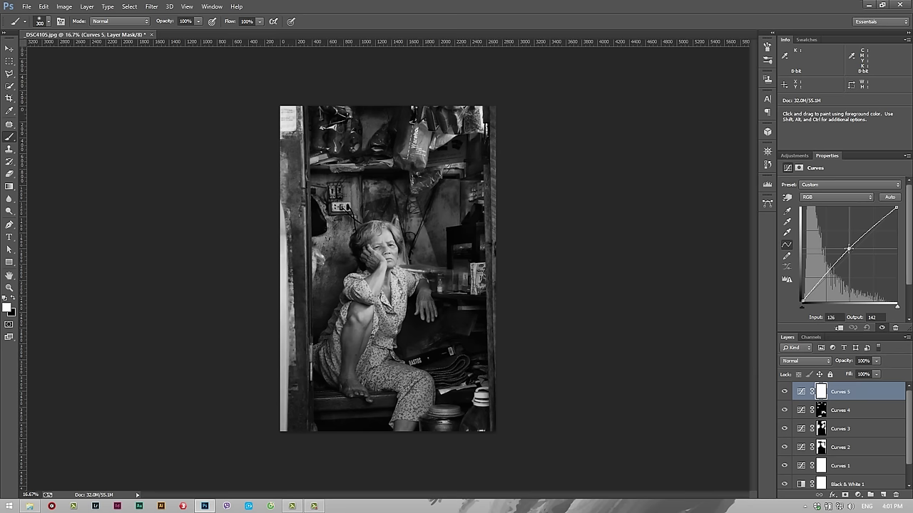
pyautogui.click(825, 396)
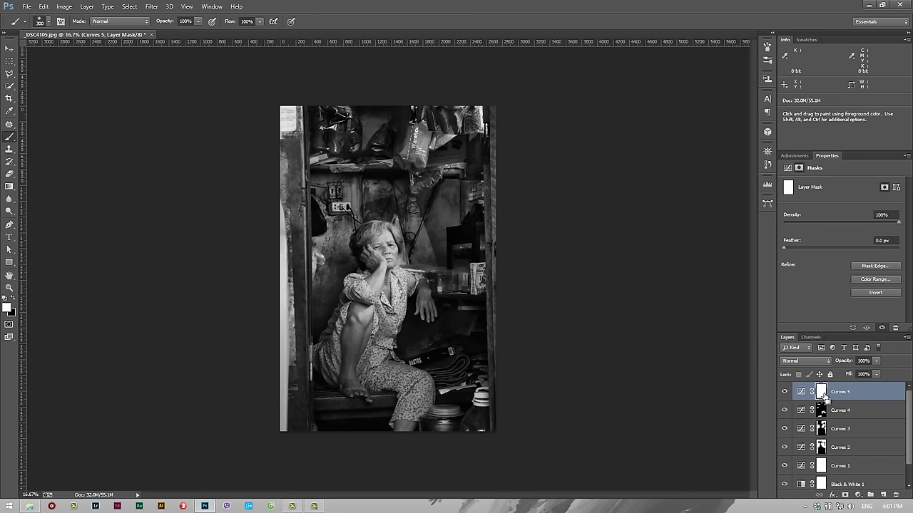
pyautogui.hotkey('ctrl', 'i')
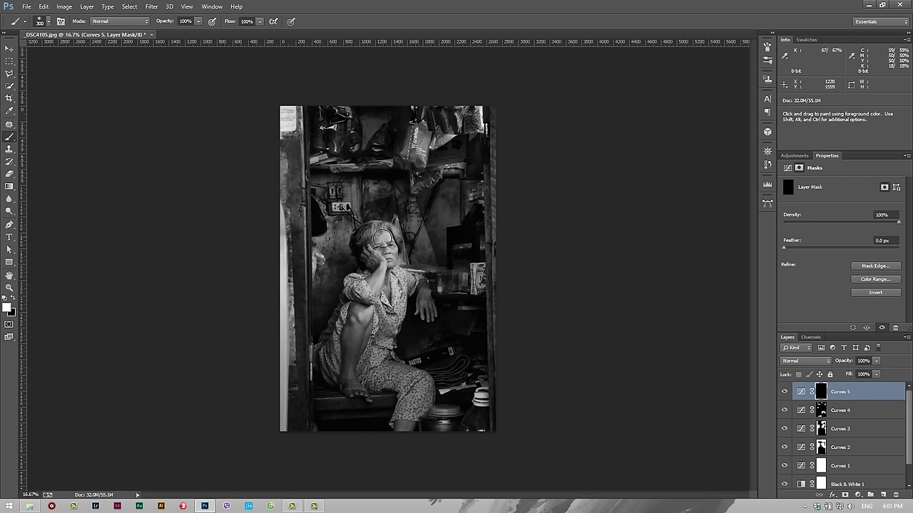
# Paint Curves 5 onto her arm, chest, face and hair with a 250 brush, at 81% opacity.
pyautogui.moveTo(383, 288)
pyautogui.mouseDown()
pyautogui.moveTo(370, 281)
pyautogui.moveTo(358, 330)
pyautogui.moveTo(393, 330)
pyautogui.moveTo(400, 296)
pyautogui.moveTo(426, 303)
pyautogui.moveTo(410, 290)
pyautogui.mouseUp()
pyautogui.press('[')
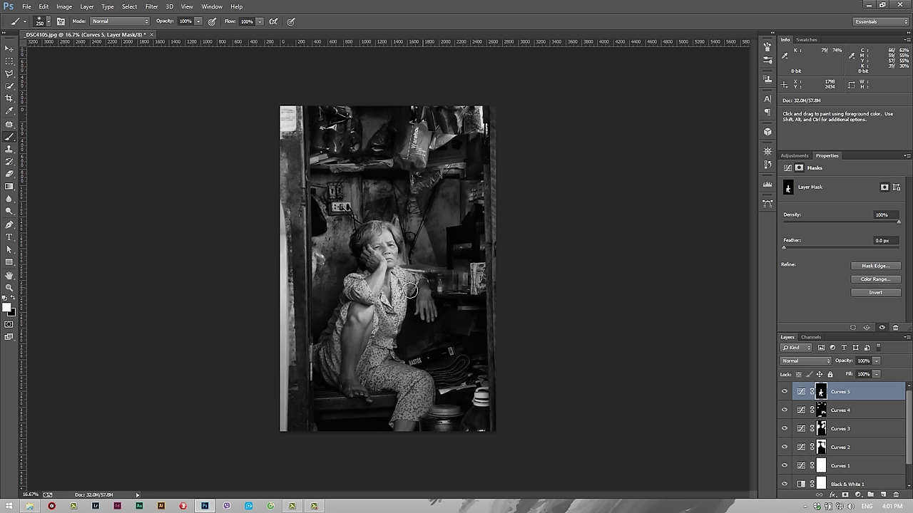
pyautogui.moveTo(382, 249)
pyautogui.mouseDown()
pyautogui.moveTo(367, 239)
pyautogui.moveTo(361, 251)
pyautogui.mouseUp()
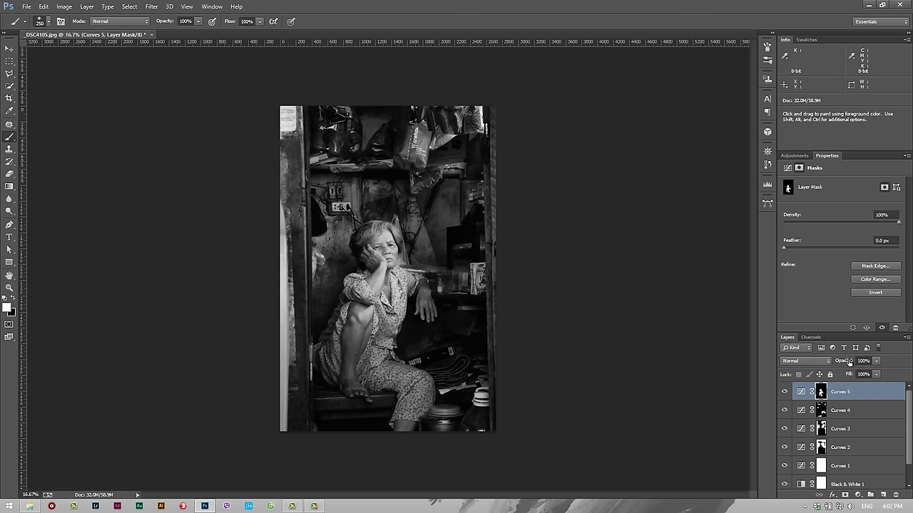
pyautogui.moveTo(848, 361); pyautogui.dragTo(831, 363)
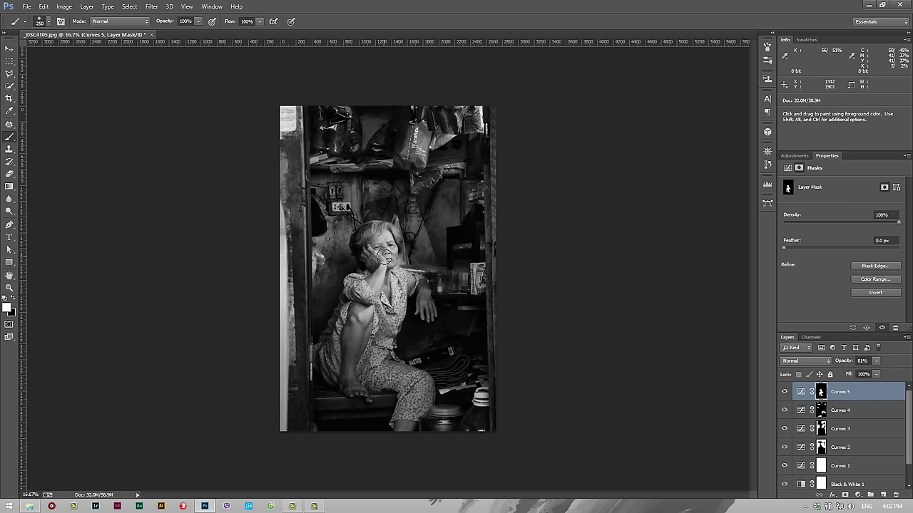
pyautogui.moveTo(386, 249); pyautogui.dragTo(361, 248)
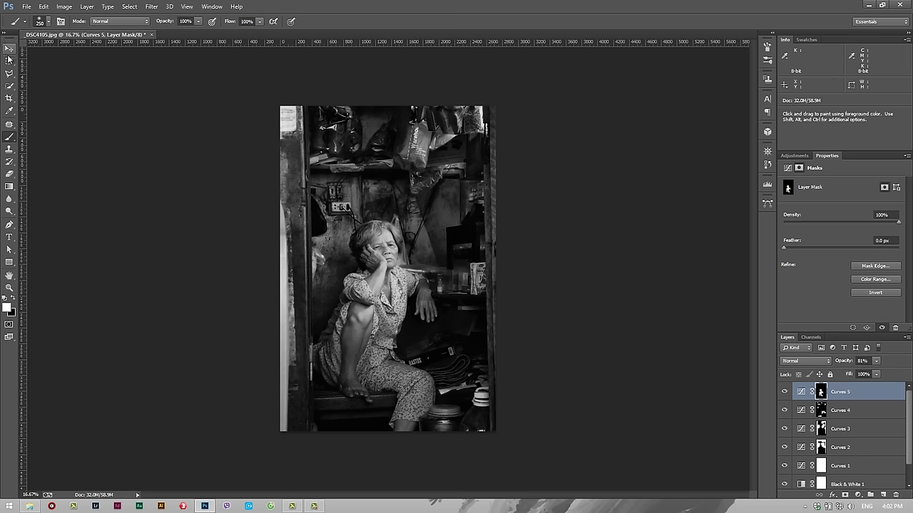
pyautogui.press('v')
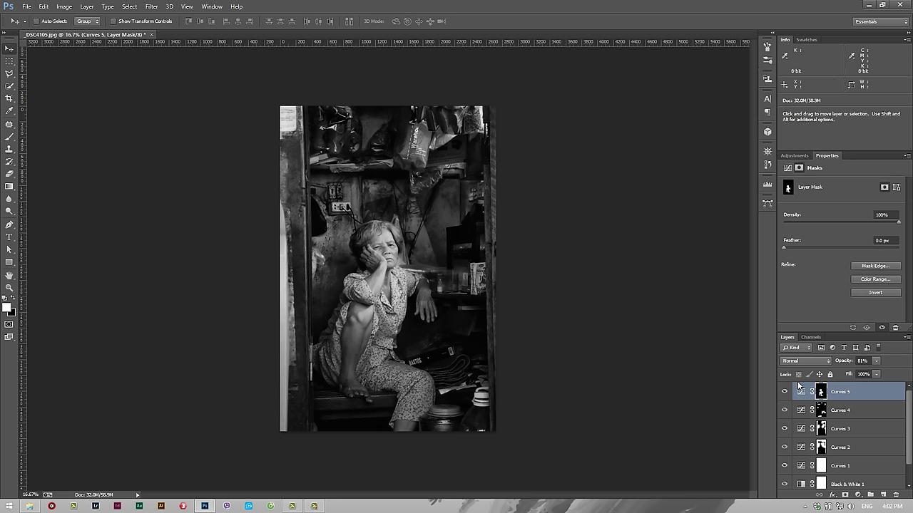
# Add a darkening Curves 6 layer and invert its mask to black.
pyautogui.click(865, 495)
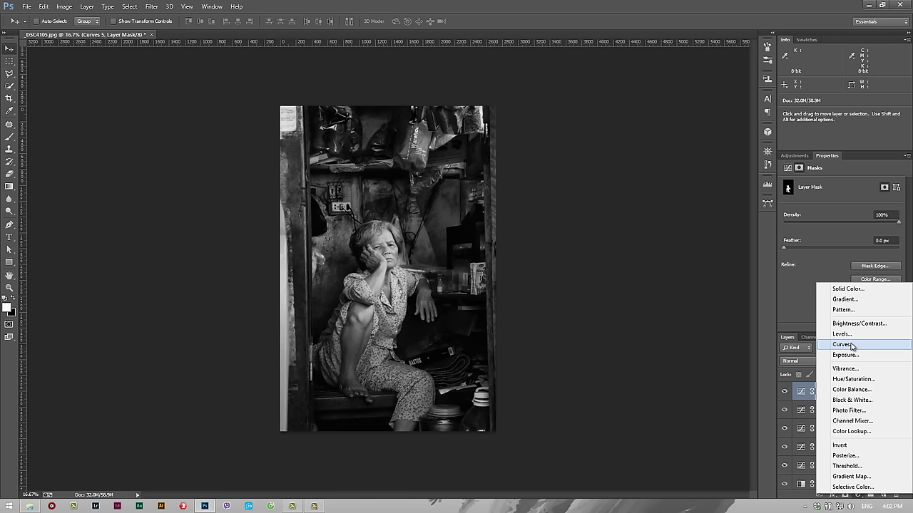
pyautogui.click(860, 345)
pyautogui.moveTo(851, 256); pyautogui.dragTo(860, 260)
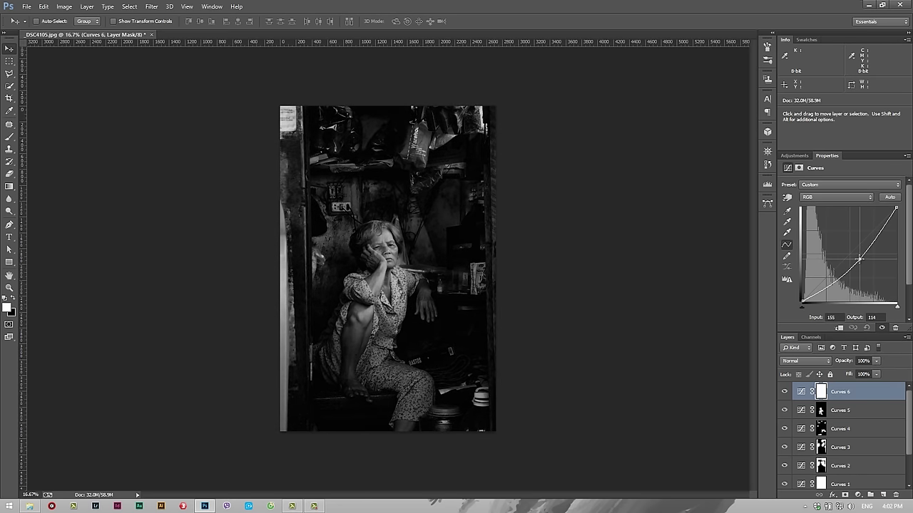
pyautogui.click(821, 390)
pyautogui.hotkey('ctrl', 'i')
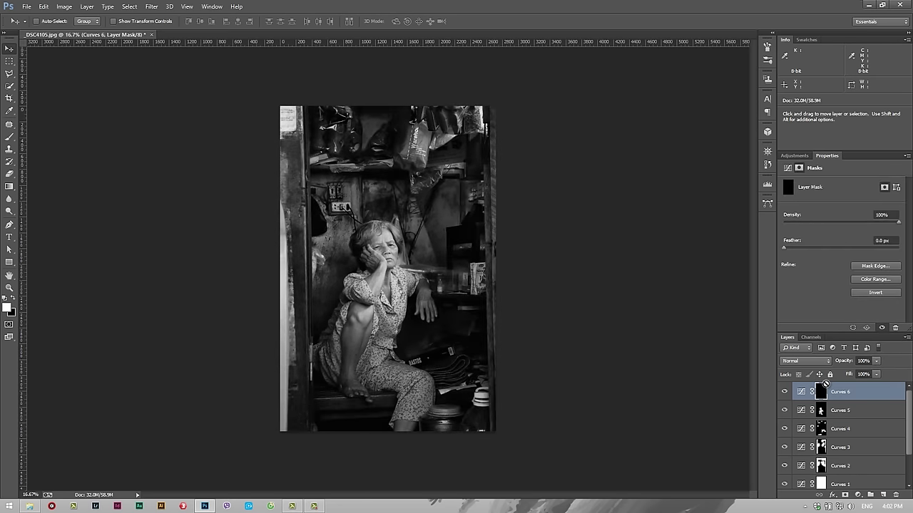
# Paint the Curves 6 darkening over the bottle at lower right, enlarging the brush to 250.
pyautogui.press('b')
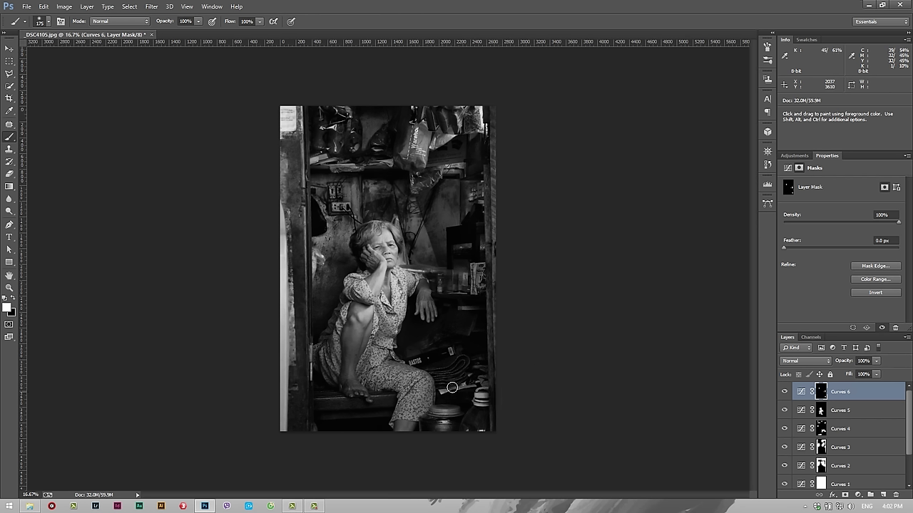
pyautogui.moveTo(446, 391); pyautogui.dragTo(449, 351)
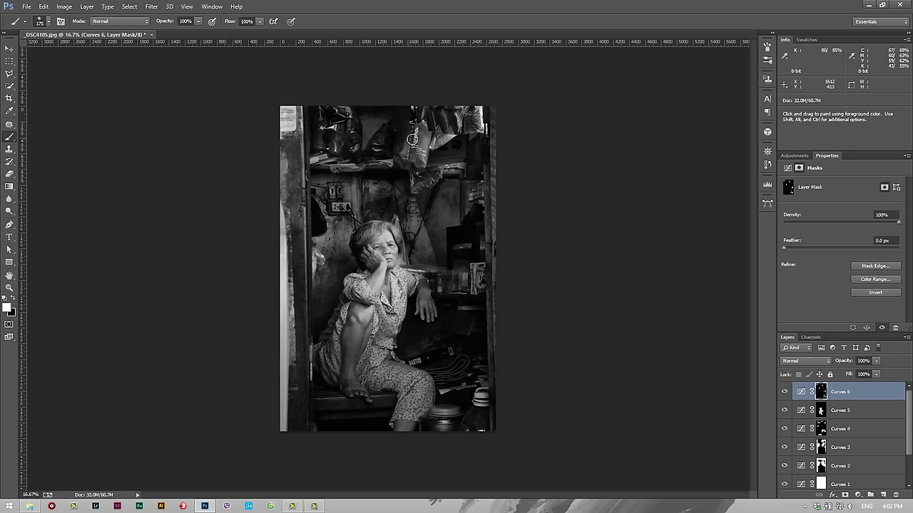
pyautogui.press(']')
pyautogui.press(']')
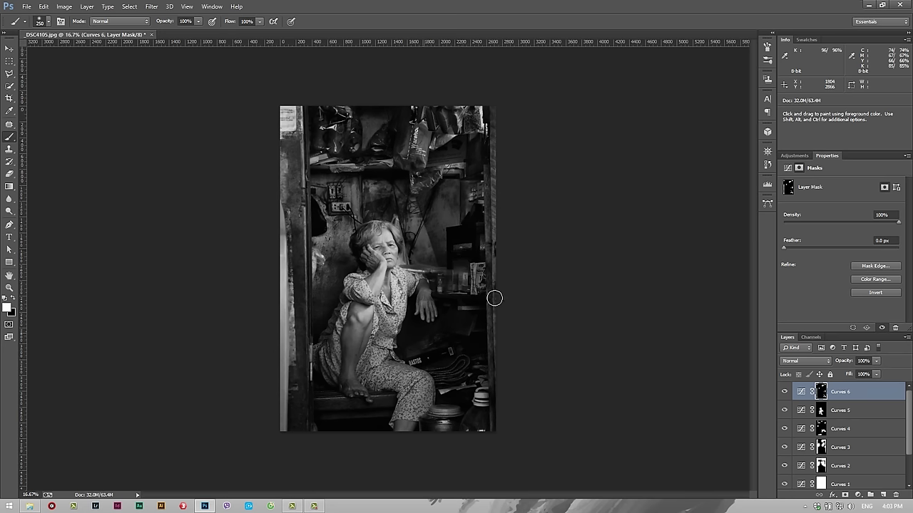
pyautogui.moveTo(910, 416); pyautogui.dragTo(910, 428)
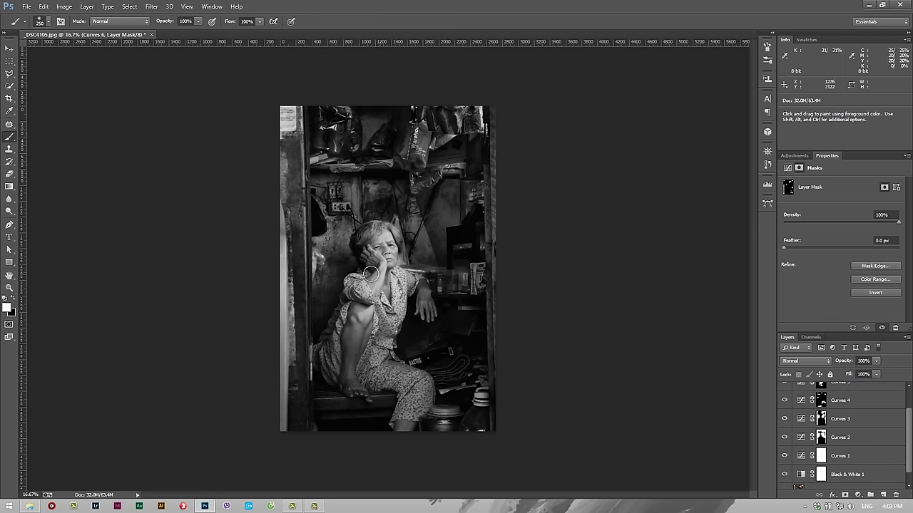
pyautogui.scroll(2, 850, 442)
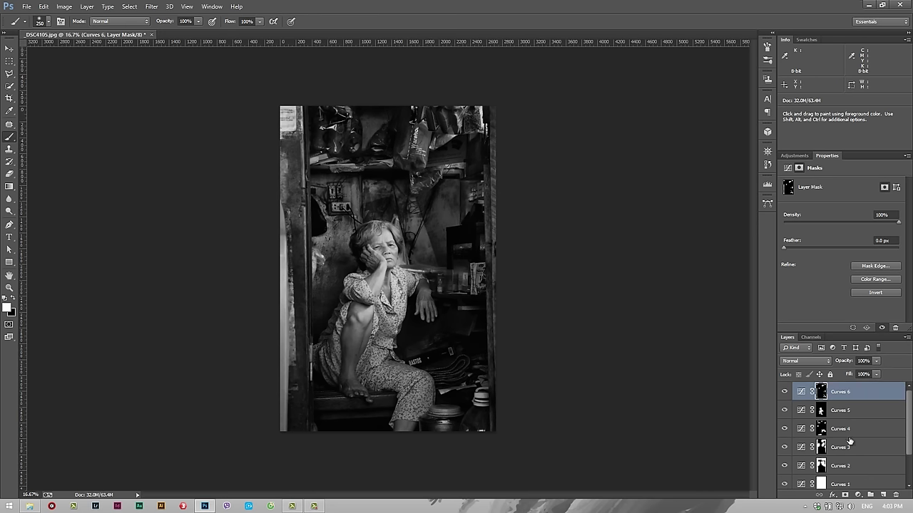
pyautogui.click(857, 494)
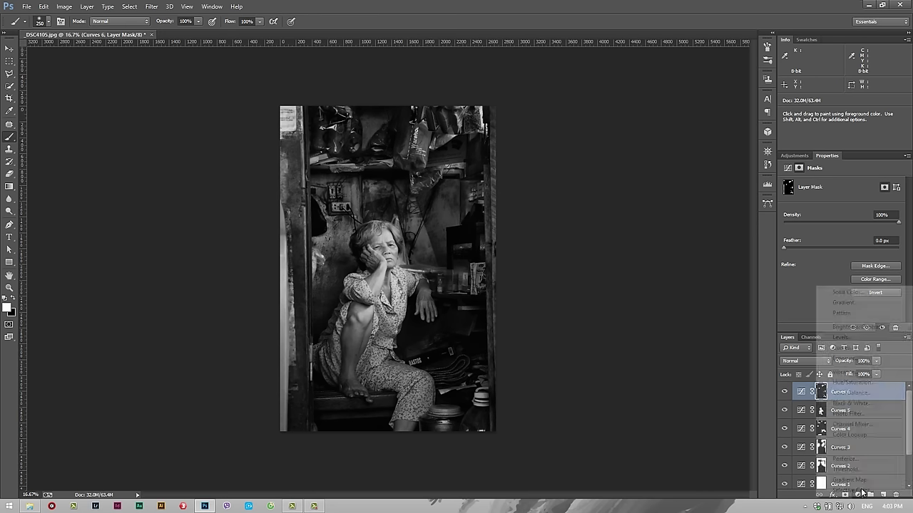
# Add a Levels 1 layer and pull the white input point in to 236.
pyautogui.click(857, 338)
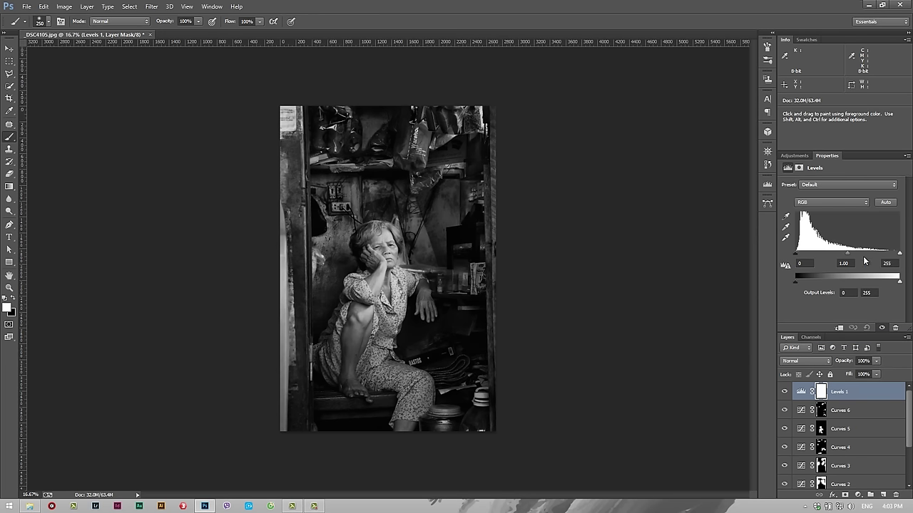
pyautogui.moveTo(899, 253); pyautogui.dragTo(891, 255)
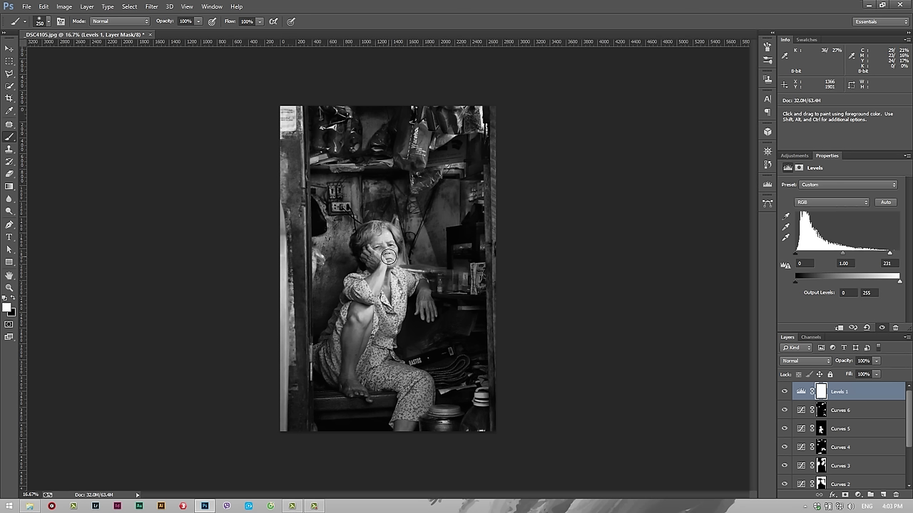
pyautogui.moveTo(887, 254); pyautogui.dragTo(892, 254)
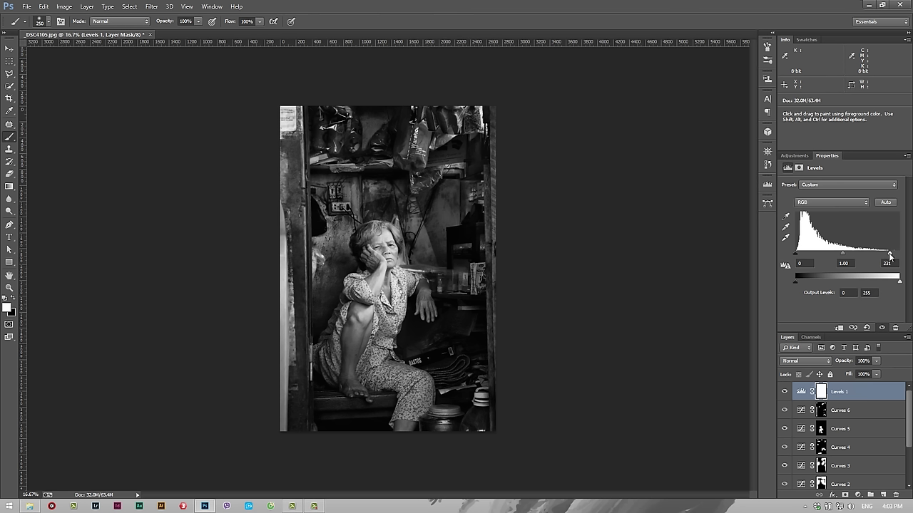